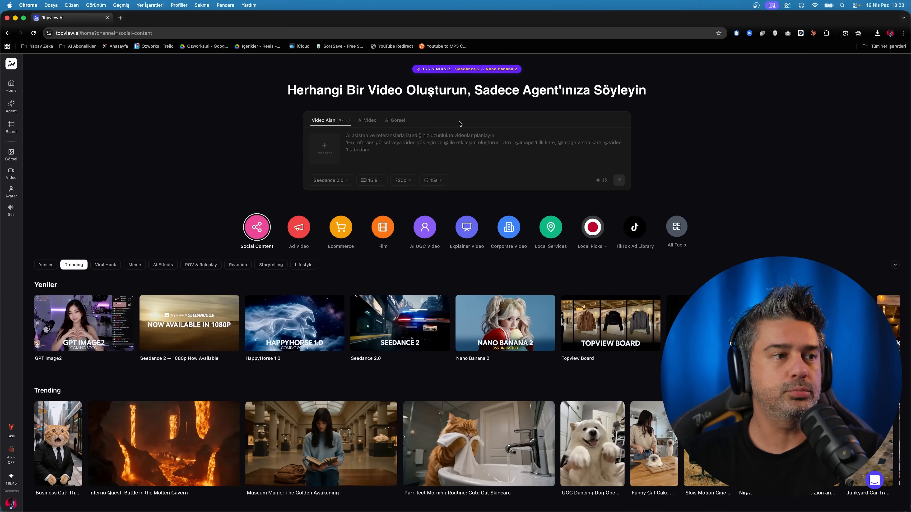
Examine the V1 and V2 version choices of the Video Ajan mode
scroll(485, 124, "up", 5)
scroll(429, 175, "down", 3)
scroll(429, 175, "left", 2)
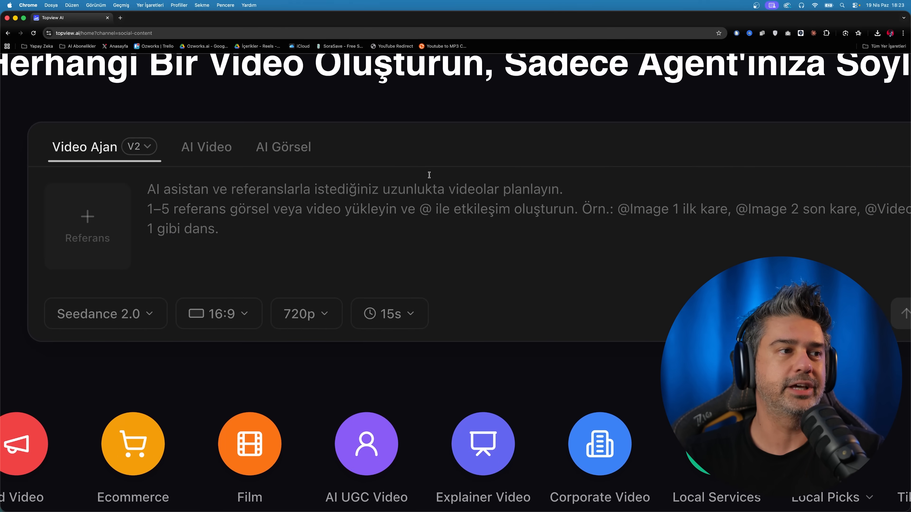
scroll(429, 174, "up", 1)
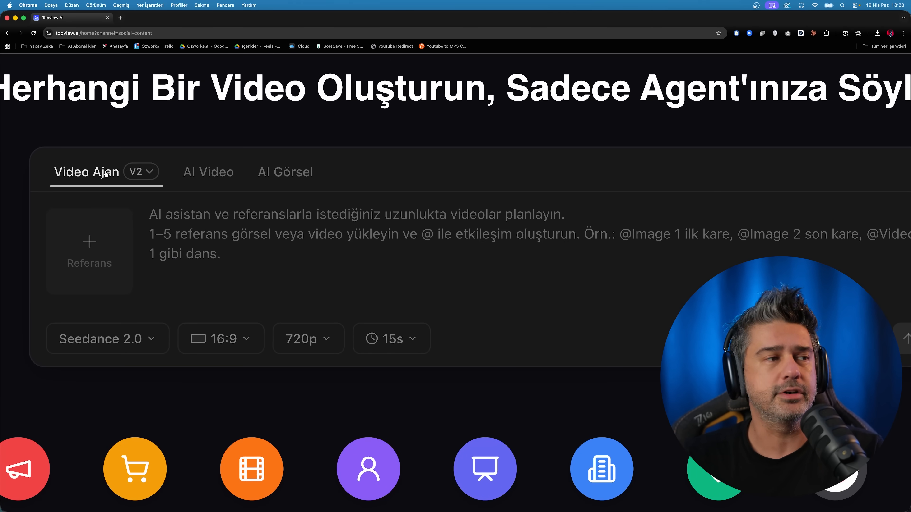
left_click(142, 172)
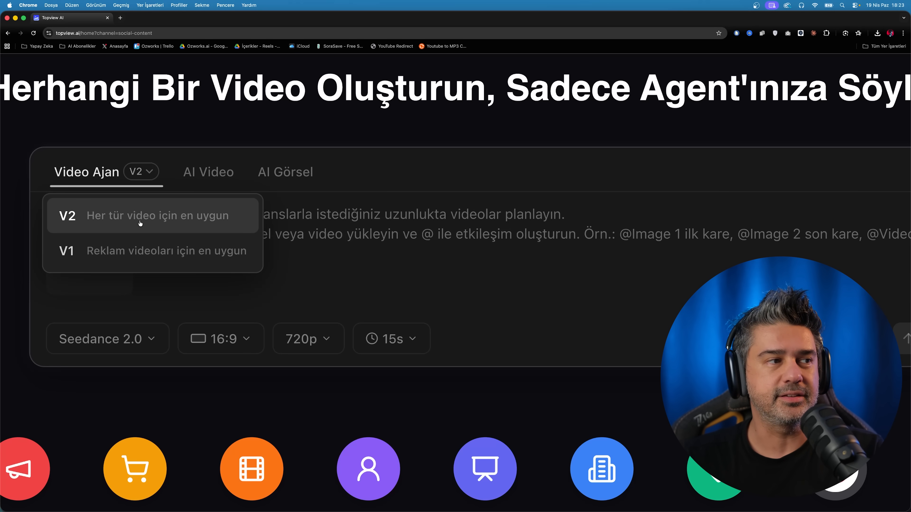
left_click(148, 174)
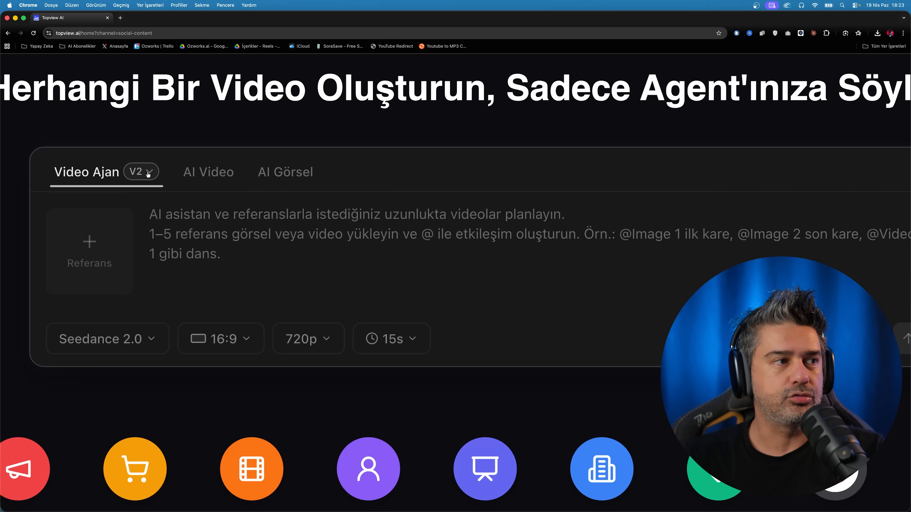
Switch the prompt box to AI Video and examine its available Seedance models
left_click(209, 172)
scroll(251, 233, "left", 4)
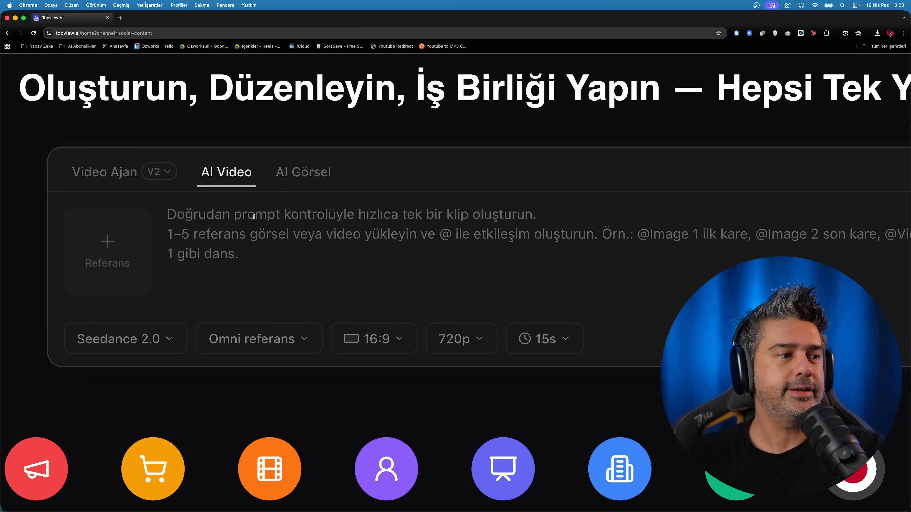
left_click(205, 339)
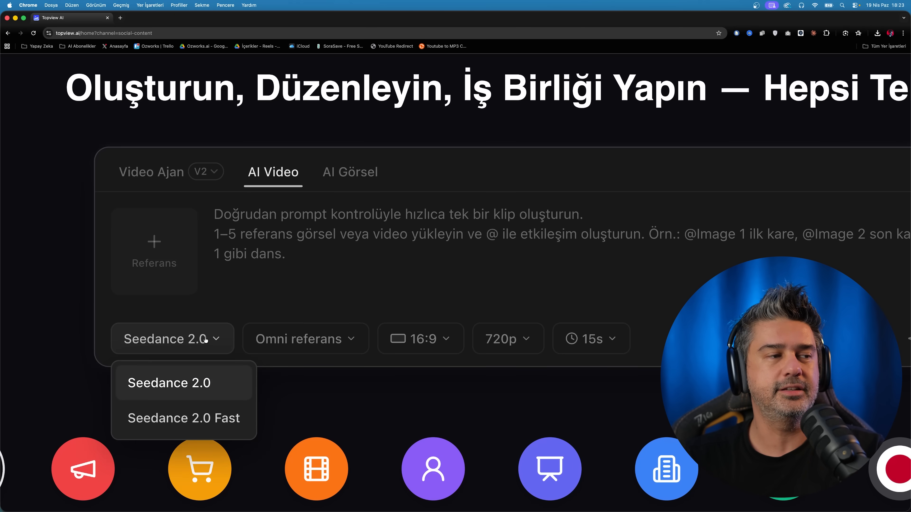
left_click(206, 339)
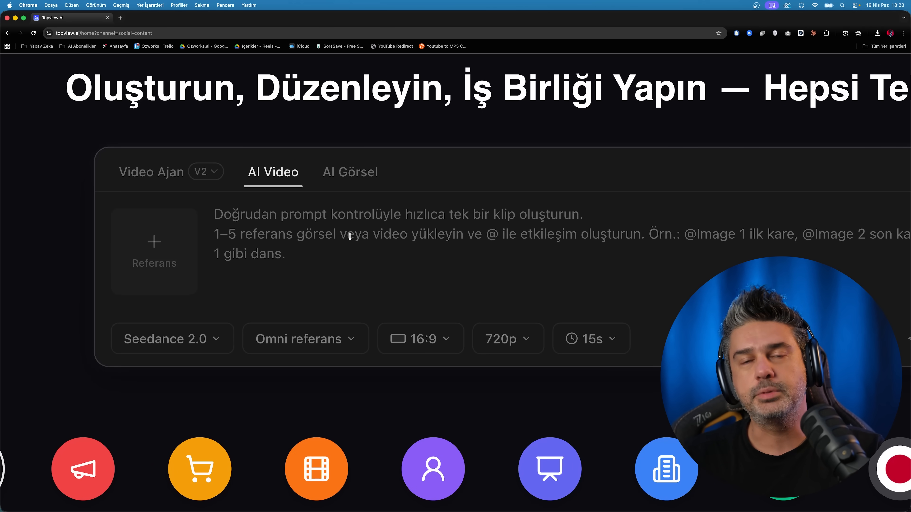
scroll(352, 235, "right", 1)
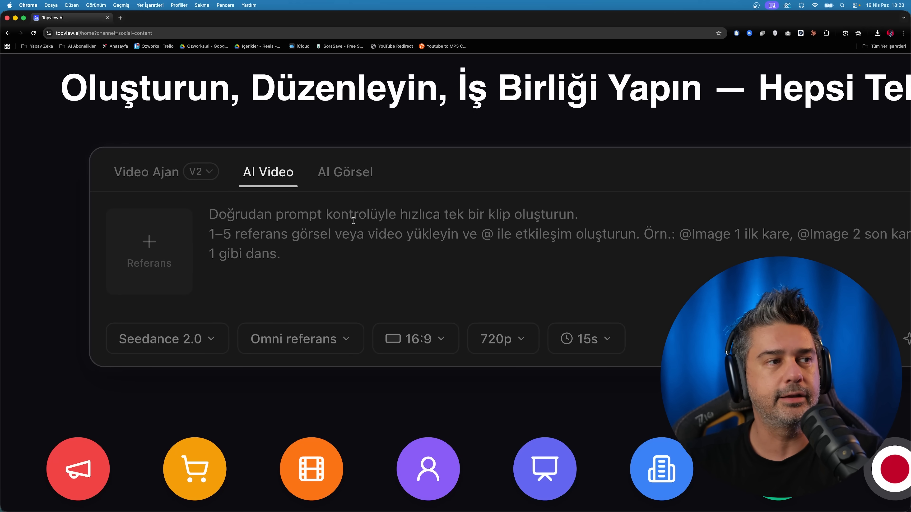
Switch the prompt box to AI Görsel and examine its image model, aspect ratio and resolution choices
left_click(354, 185)
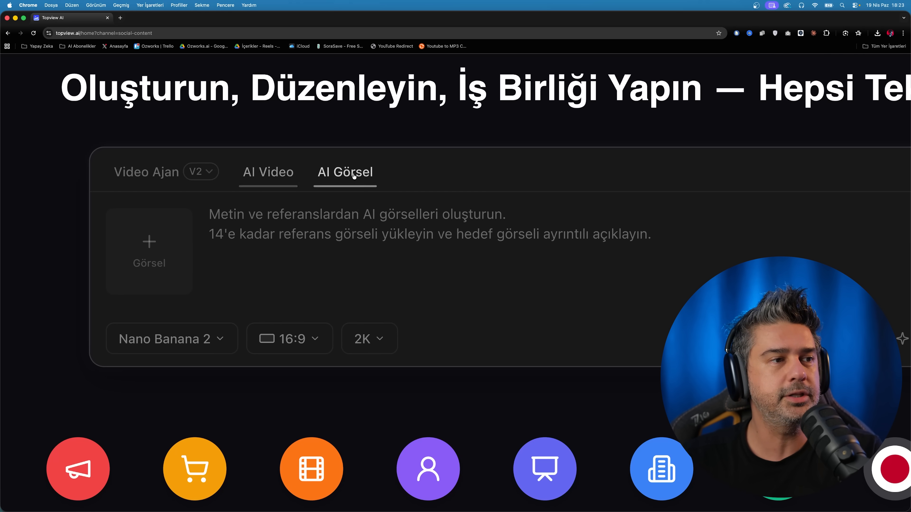
left_click(205, 353)
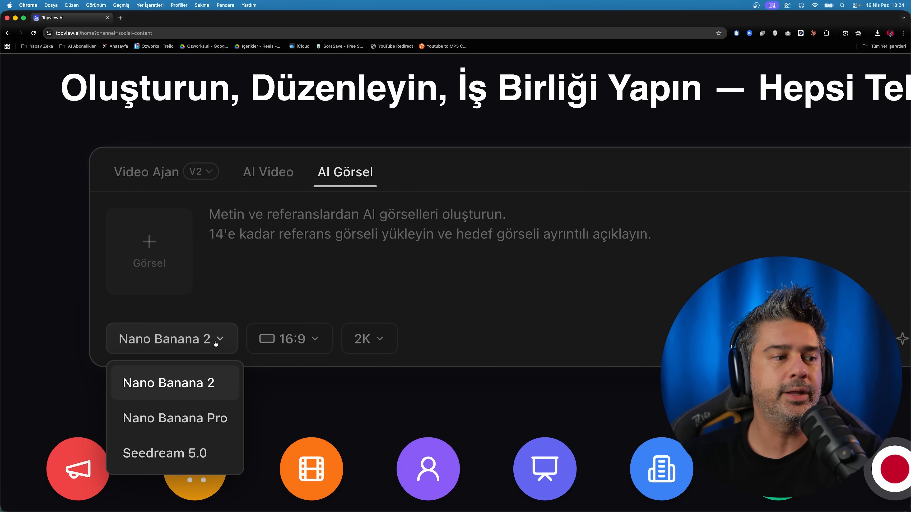
left_click(396, 261)
left_click(311, 347)
left_click(311, 347)
left_click(374, 344)
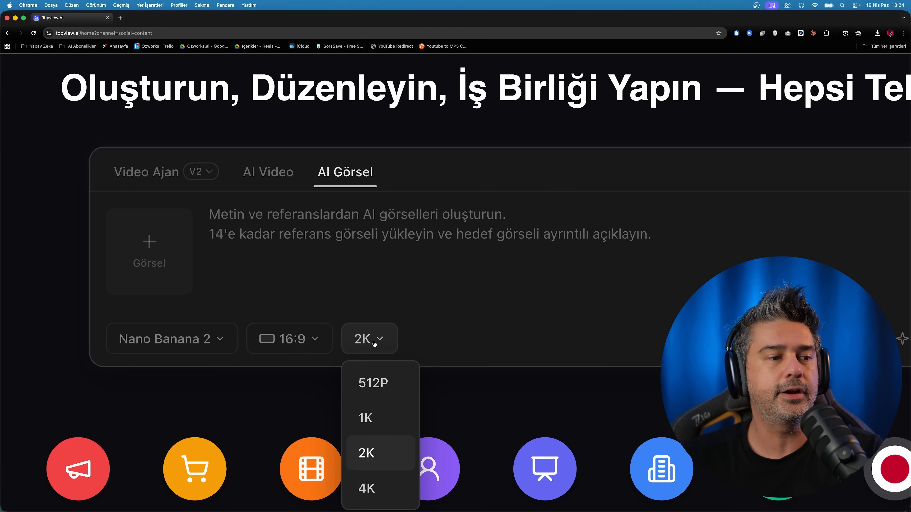
scroll(460, 336, "down", 2)
scroll(460, 335, "down", 5)
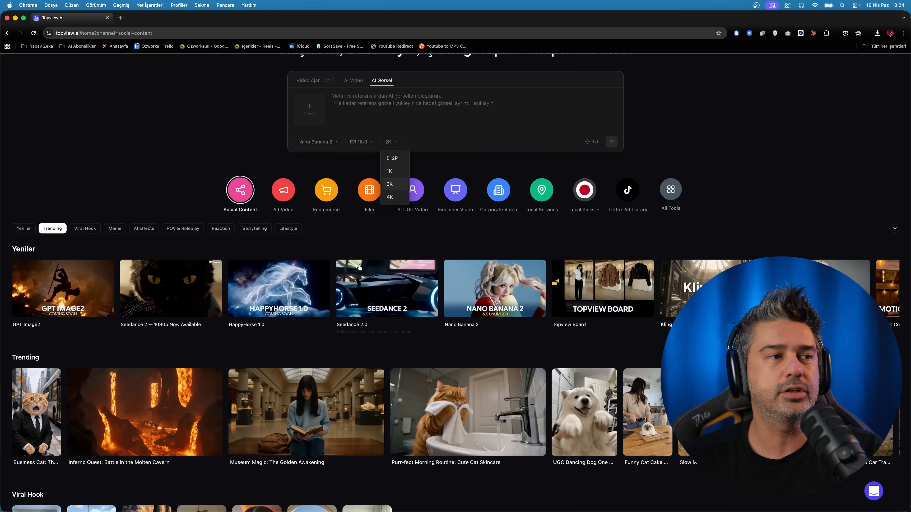
left_click(189, 146)
Examine the HappyHorse 1.0 and GPT Image2 cards in the Yeniler showcase
scroll(190, 147, "up", 2)
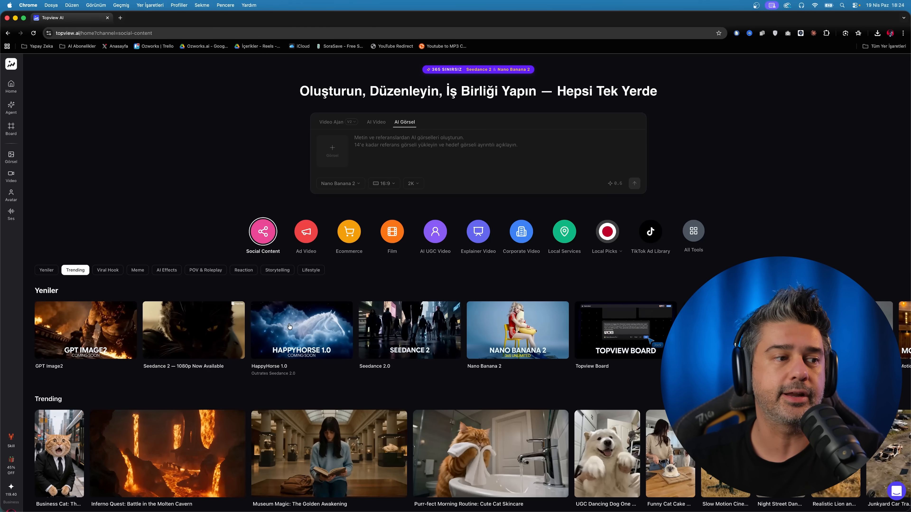
scroll(284, 348, "up", 5)
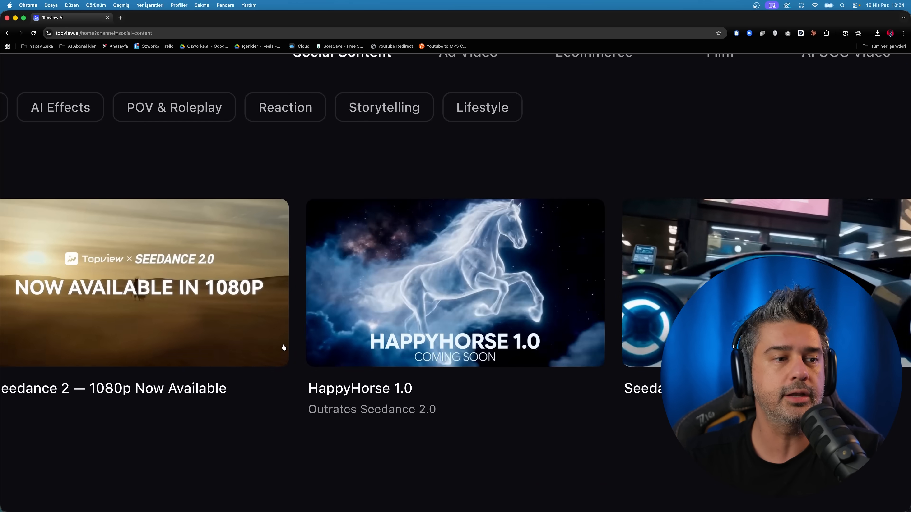
scroll(283, 348, "right", 1)
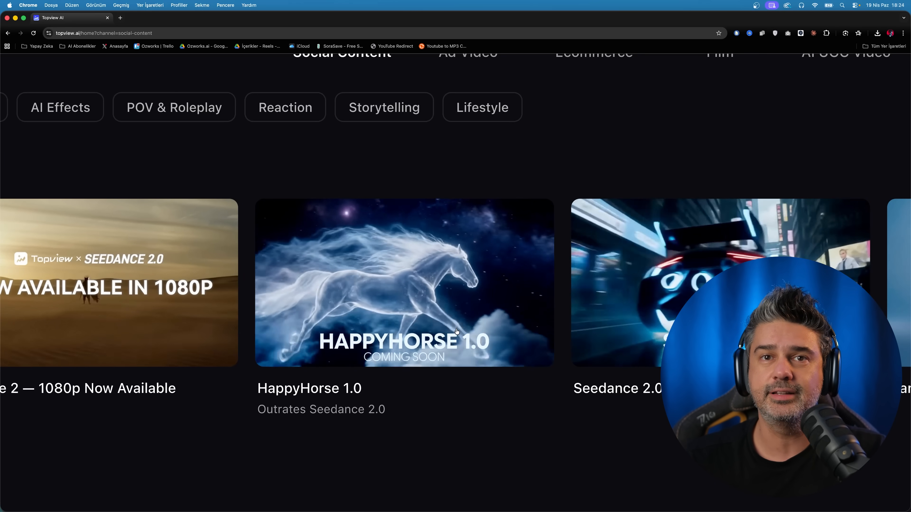
scroll(456, 331, "right", 1)
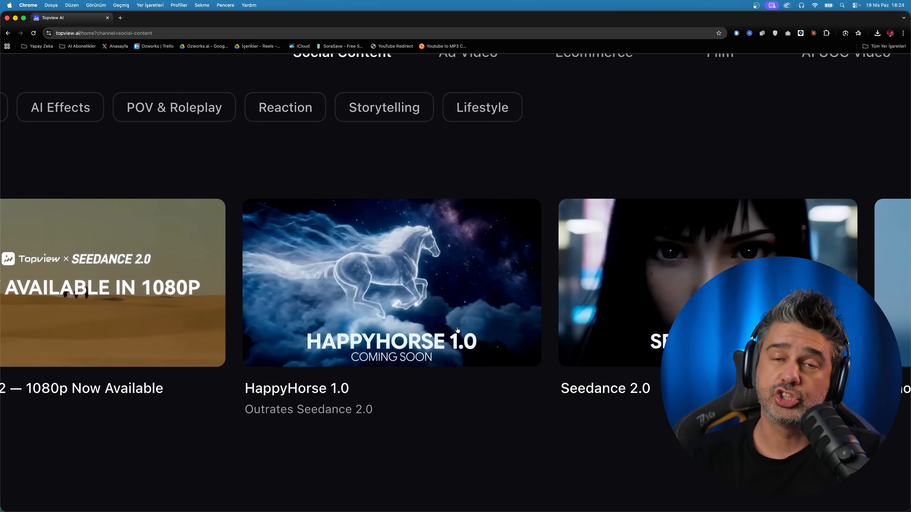
scroll(458, 330, "left", 5)
scroll(462, 327, "left", 10)
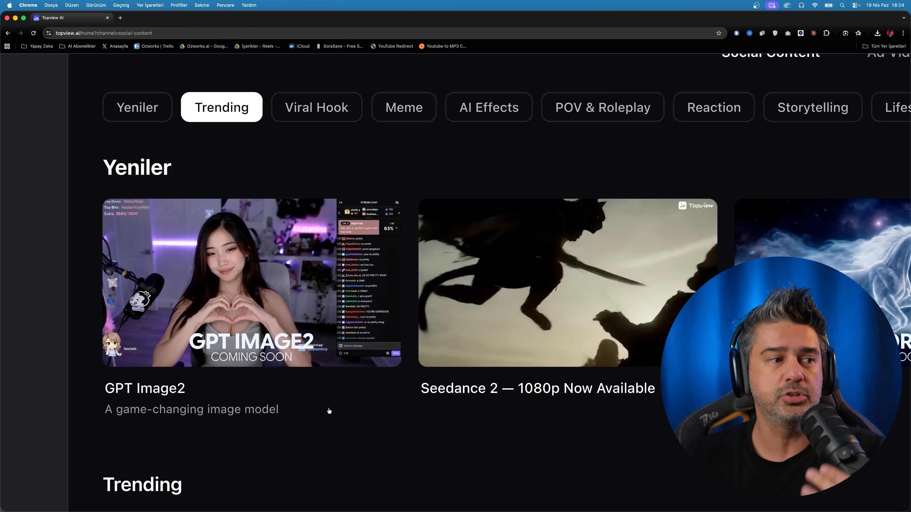
scroll(334, 410, "down", 5)
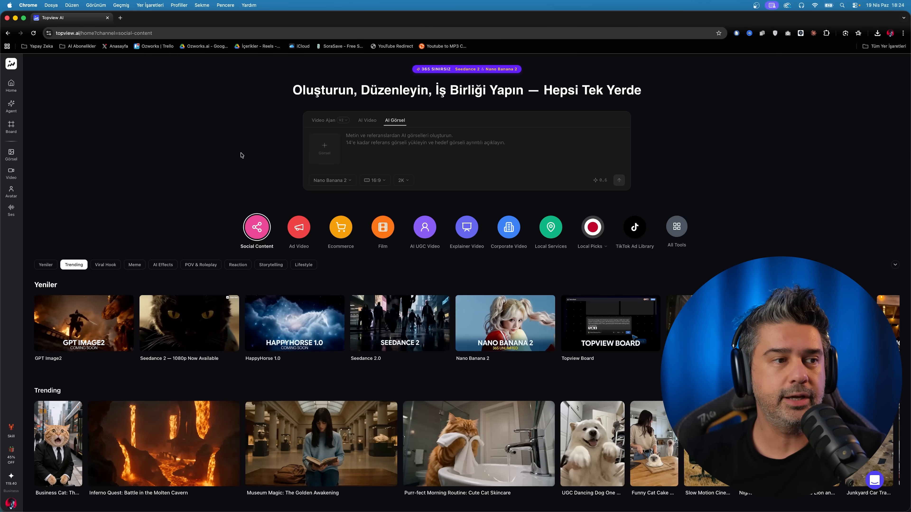
Open the Museum Magic and Purr-fect Morning Routine samples under Trending to review their videos and prompts, closing the preview at the end
scroll(242, 155, "down", 4)
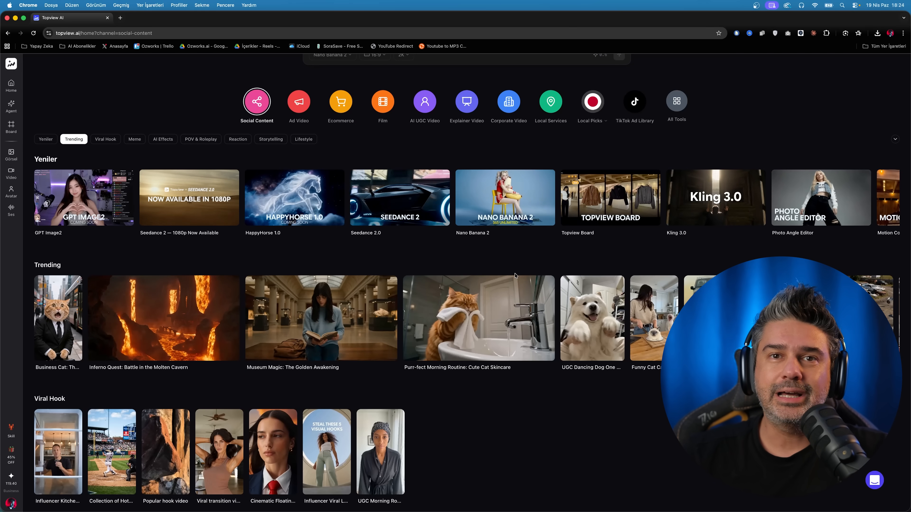
mouse_move(501, 296)
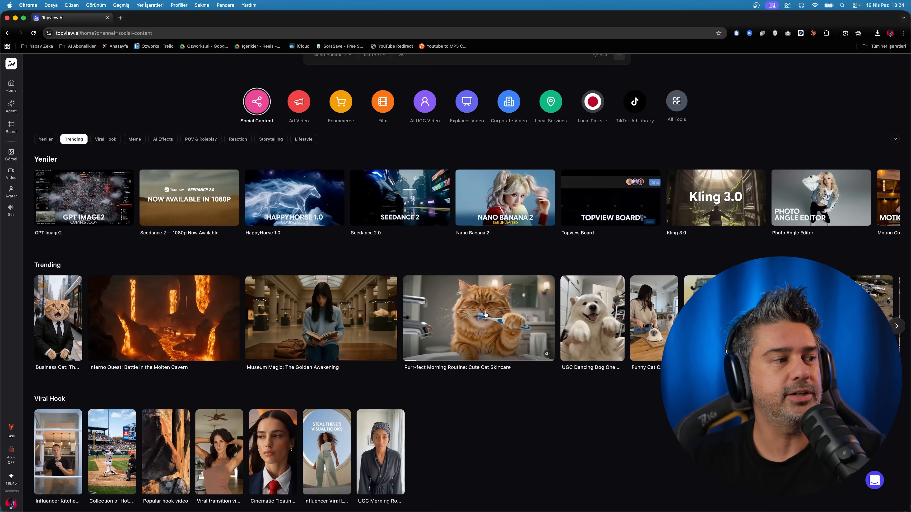
mouse_move(327, 329)
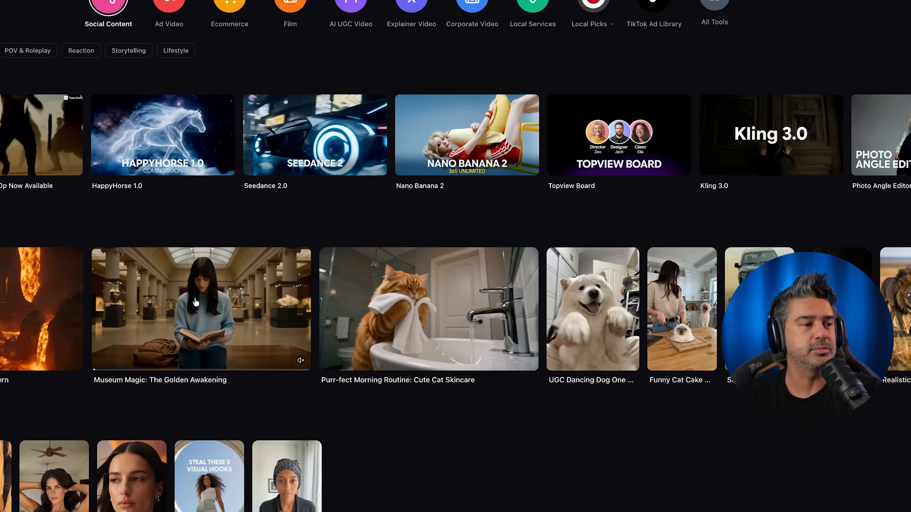
left_click(187, 311)
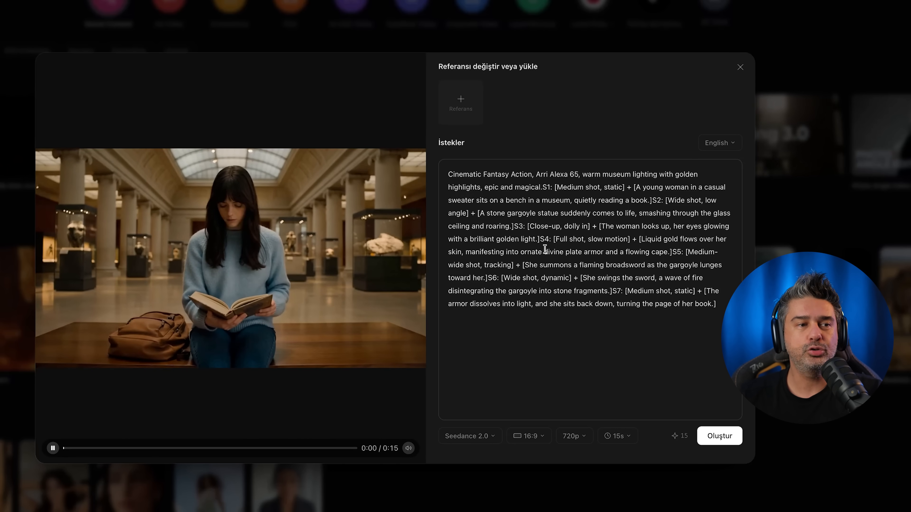
left_click(53, 448)
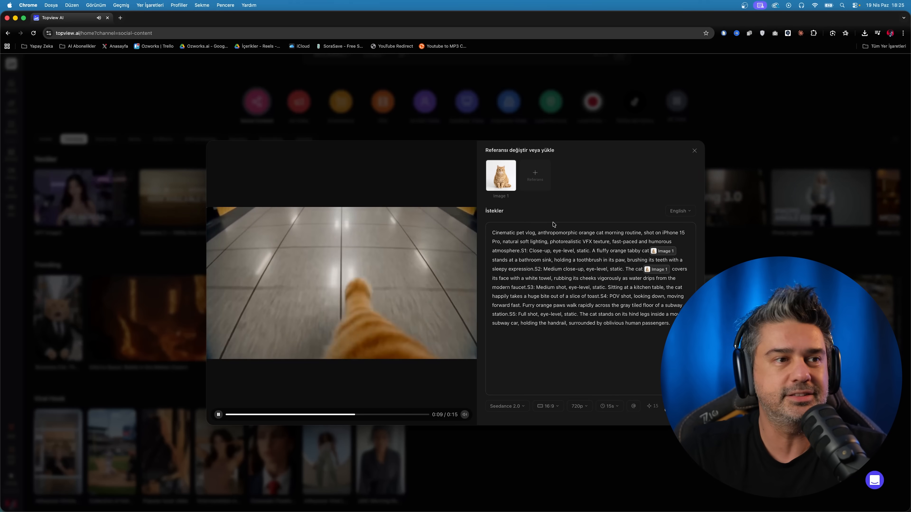
key("Escape")
Switch to Video Ajan and enter a Turkish prompt for an ultra-realistic single-take cat POV video chasing a mouse in front of Galata kulesi
scroll(173, 143, "up", 4)
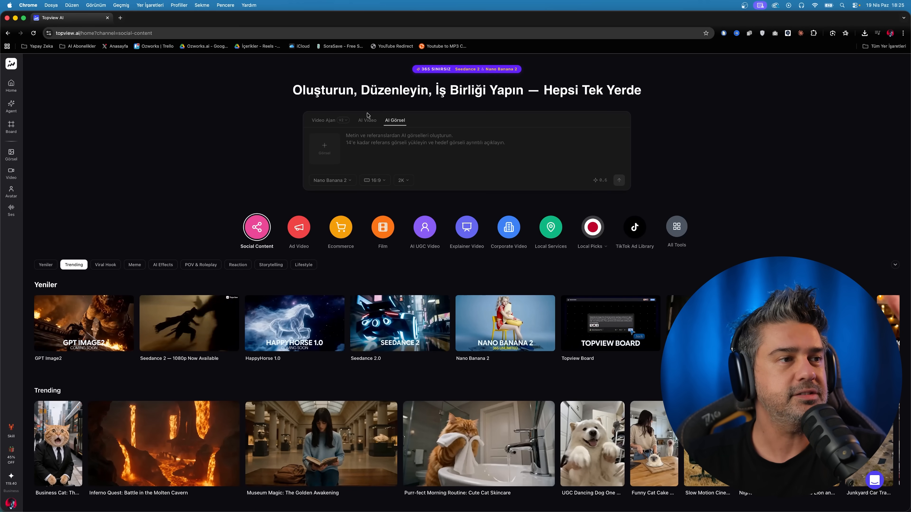
left_click(324, 120)
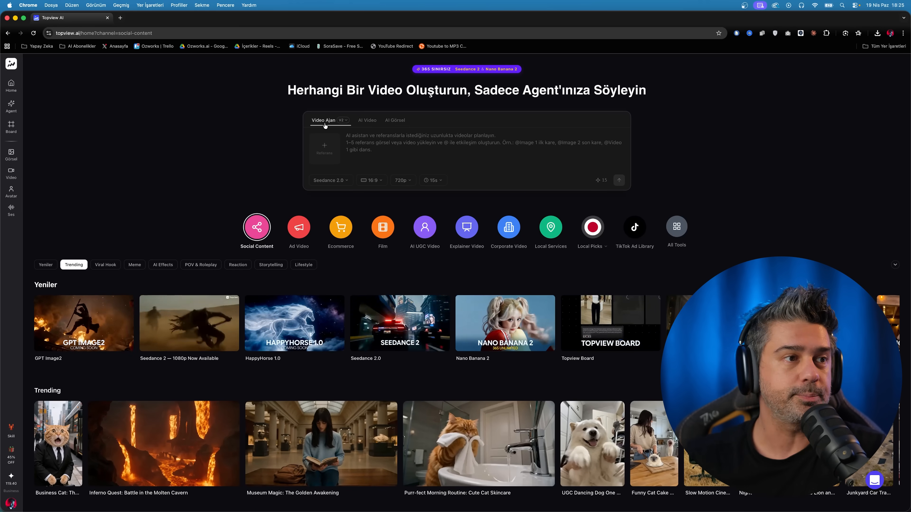
type("Bir kedinin gö")
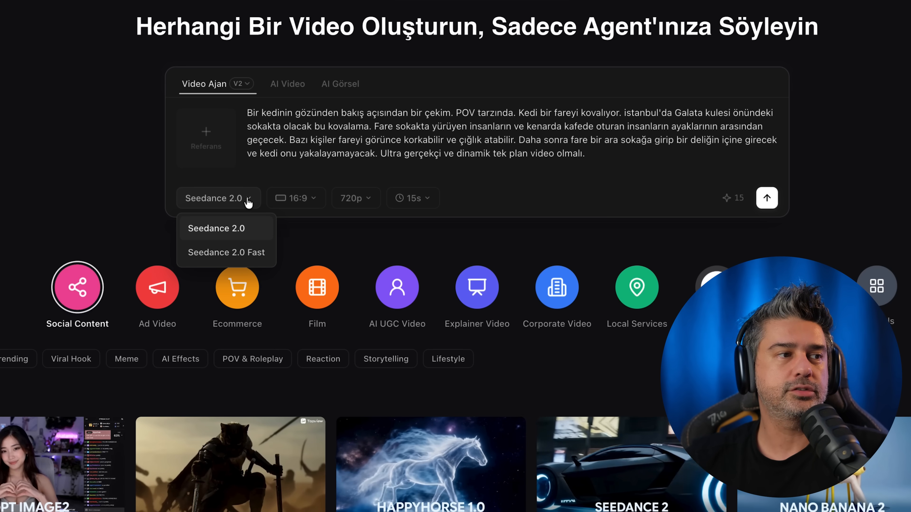
Examine the aspect ratio, resolution and custom duration choices for the video, keeping 16:9, 720p and 15s
left_click(312, 200)
left_click(364, 200)
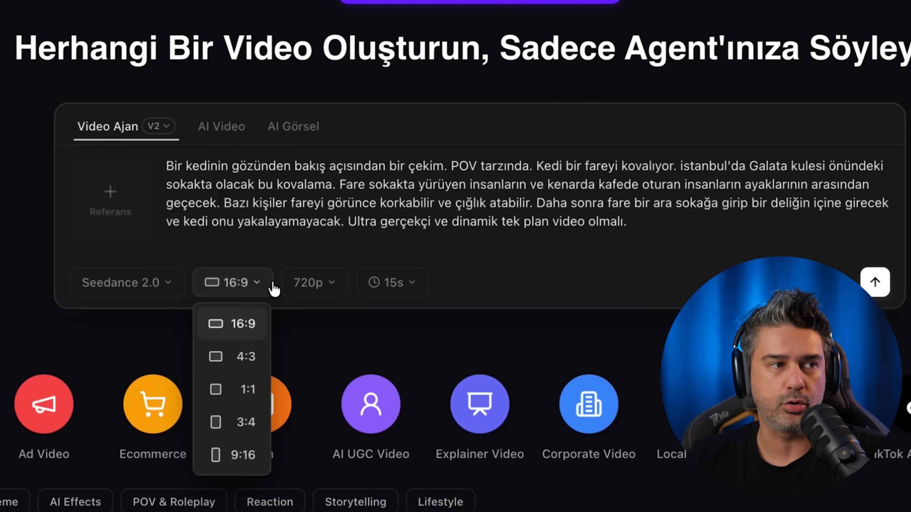
left_click(315, 286)
left_click(393, 285)
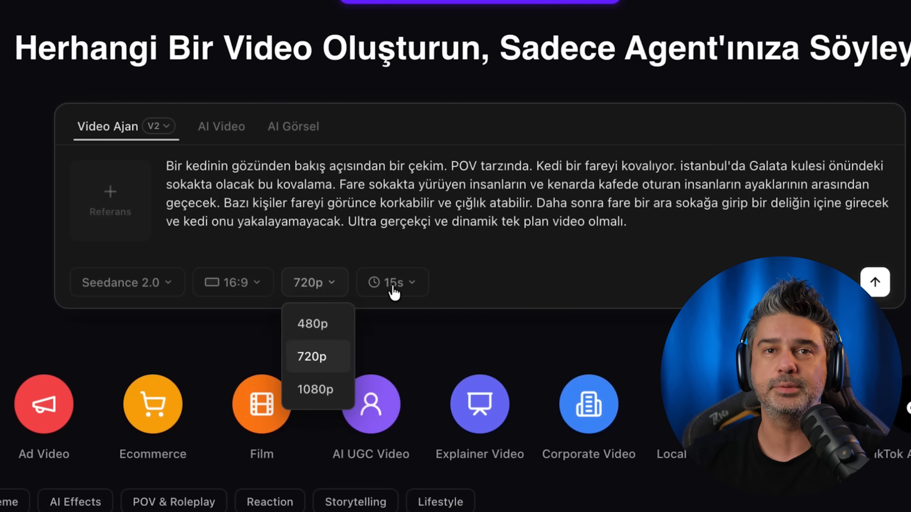
left_click(395, 283)
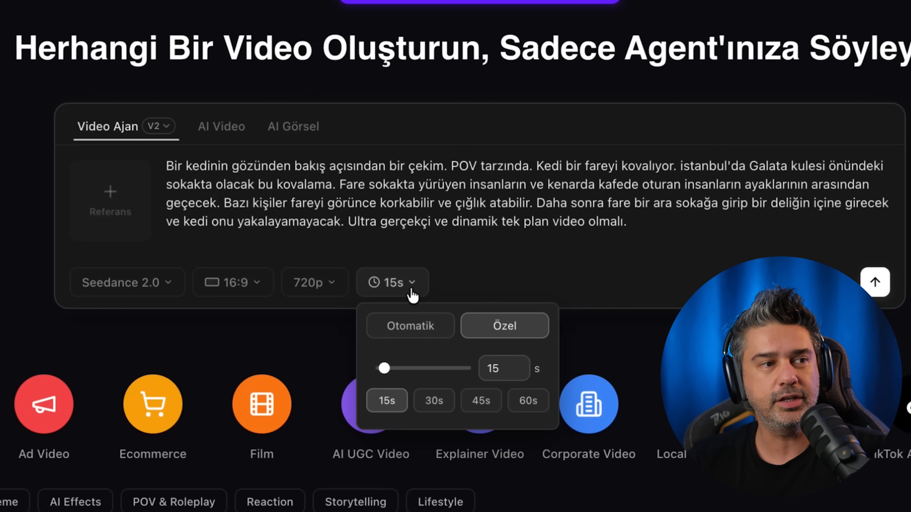
left_click_drag(384, 368, 472, 376)
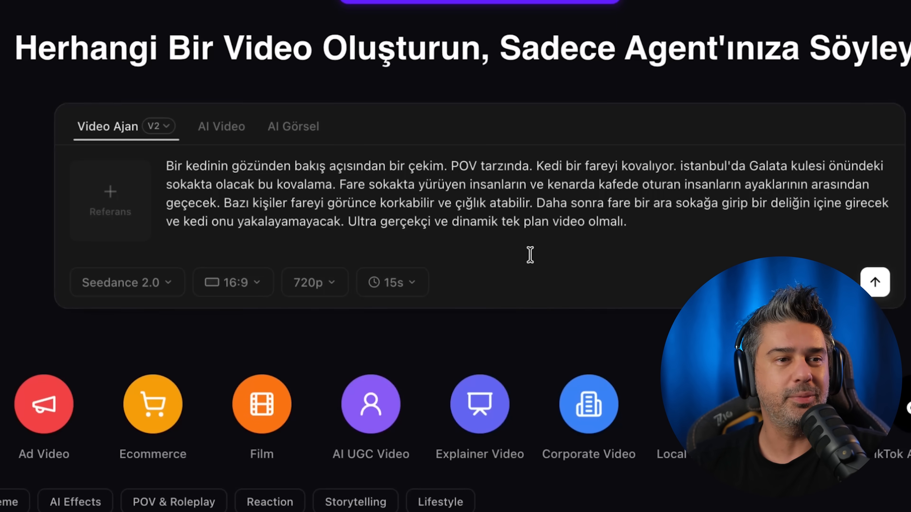
Submit the prompt to the video agent and review the description of the planned scene
left_click(875, 286)
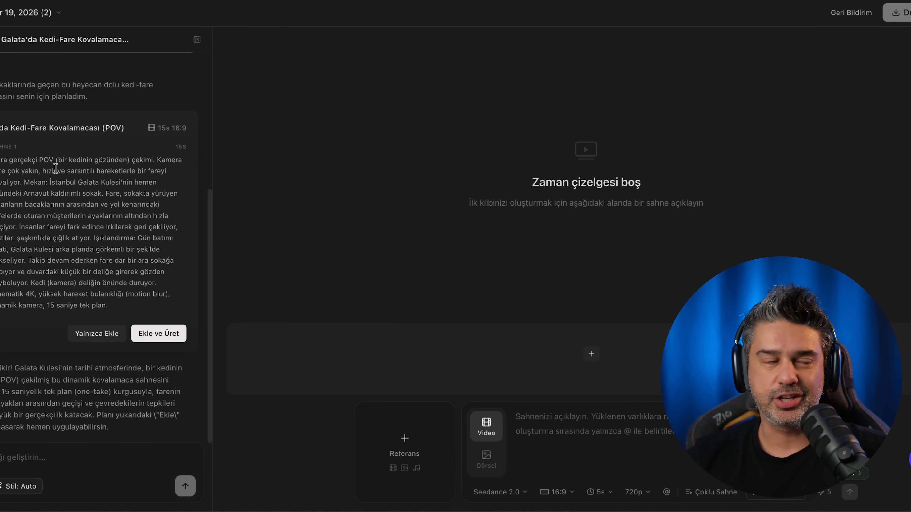
left_click_drag(1, 162, 123, 311)
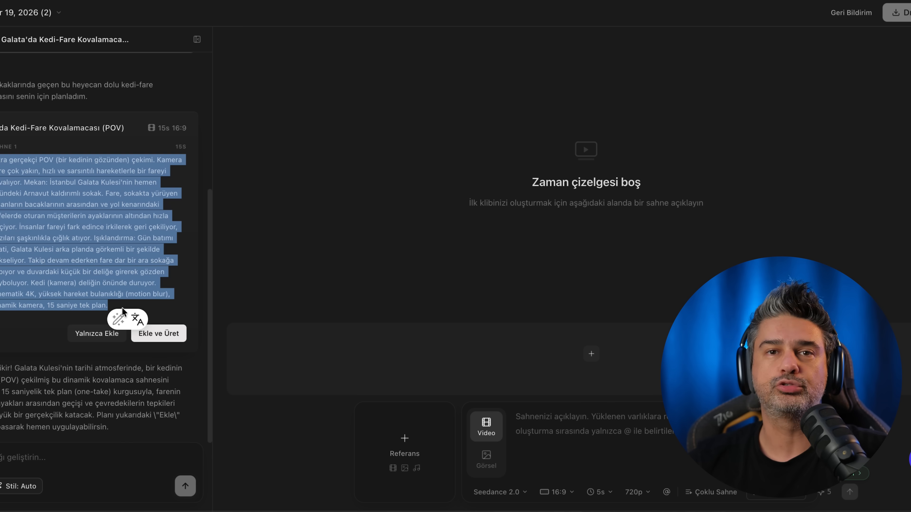
left_click(134, 305)
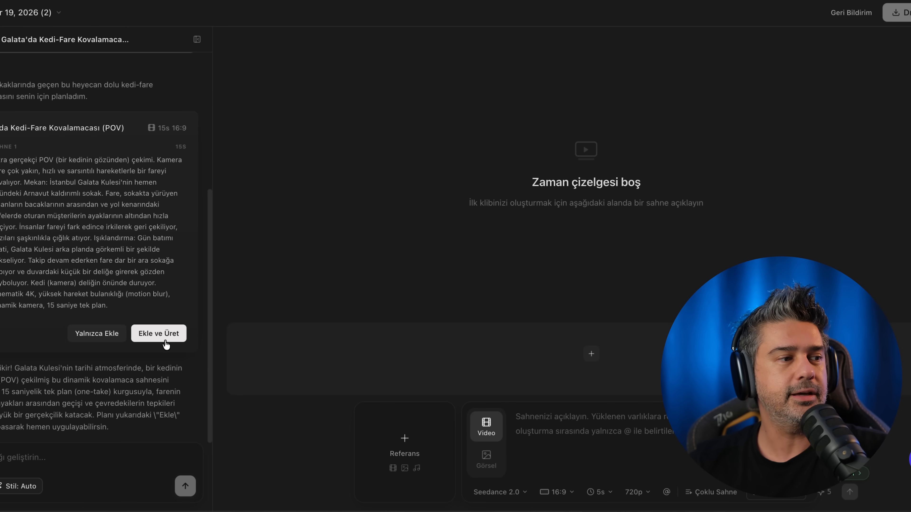
Add the planned cat-and-mouse scene to the timeline, generate its clip and play it back
left_click(166, 343)
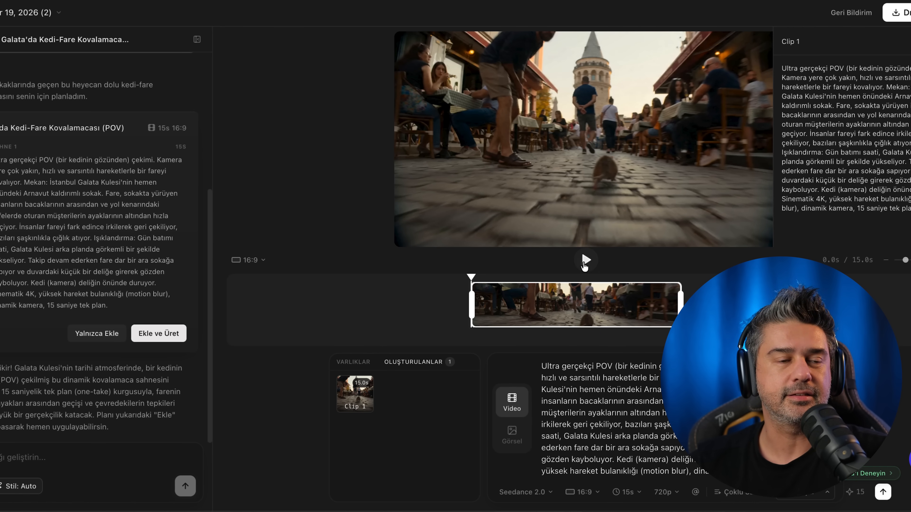
left_click(586, 261)
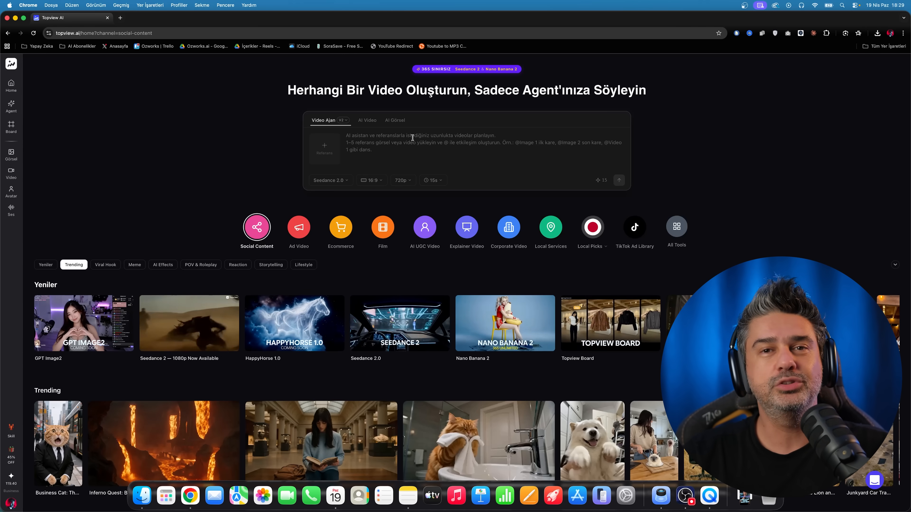
Switch to the AI Görsel mode and examine its image model choices and reference image upload, keeping Nano Banana 2
left_click(399, 121)
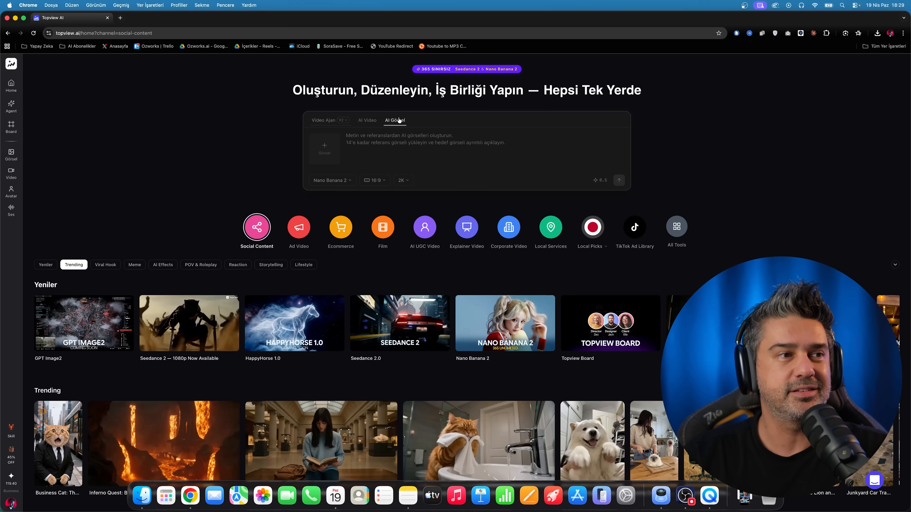
left_click(344, 182)
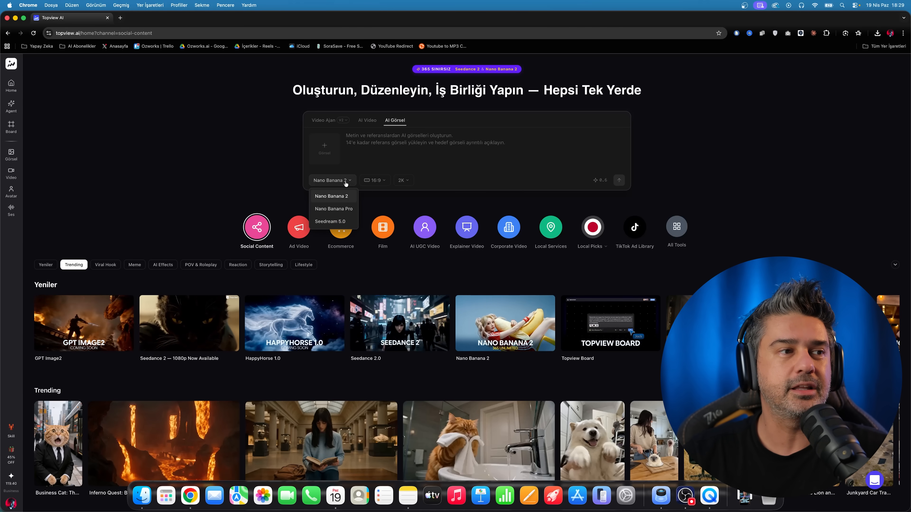
left_click(363, 141)
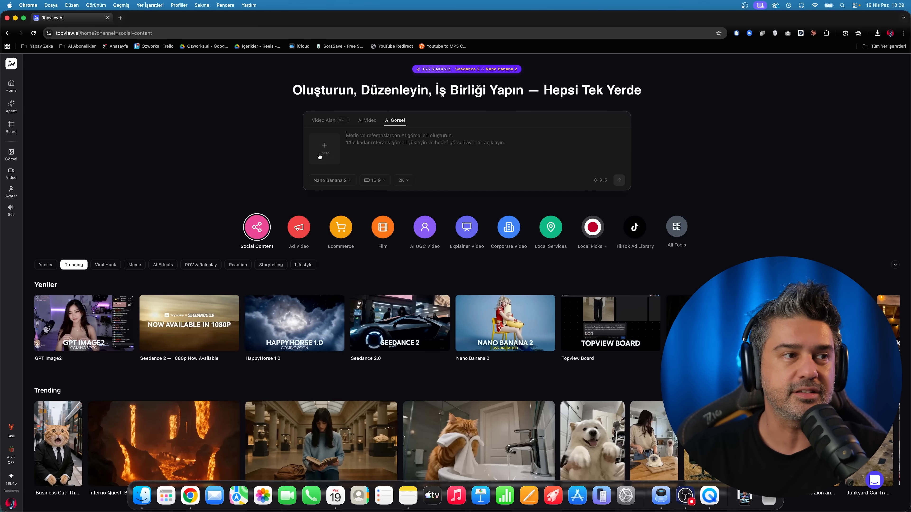
left_click(324, 154)
left_click(369, 171)
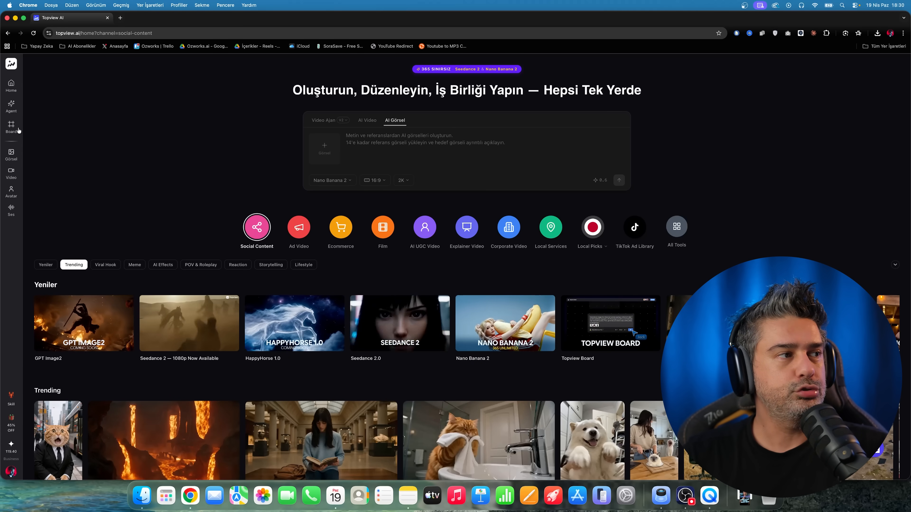
Create a new board and examine the image models offered for its text-to-image generation
left_click(13, 131)
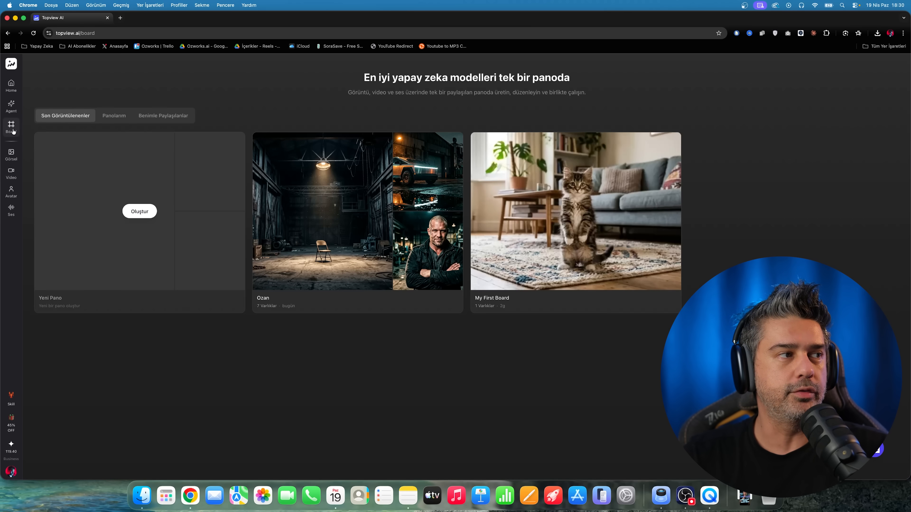
left_click(134, 215)
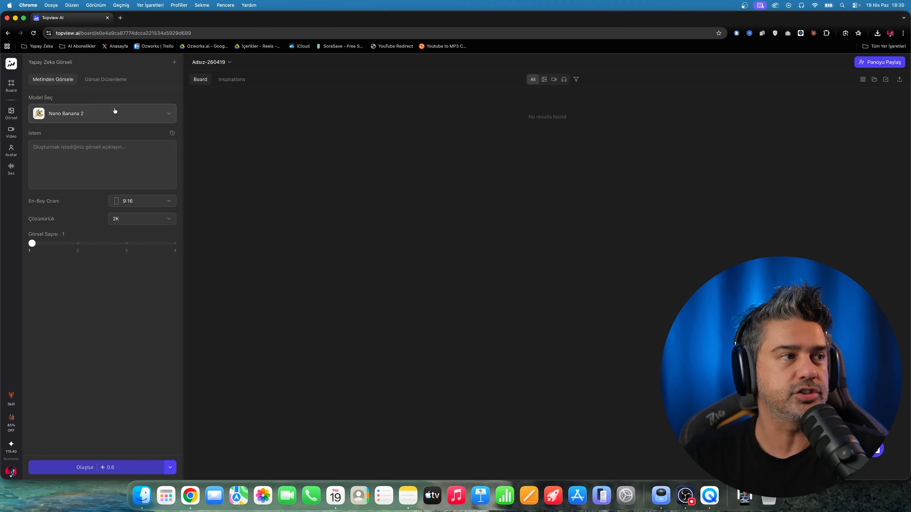
left_click(107, 112)
left_click(91, 114)
left_click(95, 114)
left_click(97, 114)
left_click(97, 113)
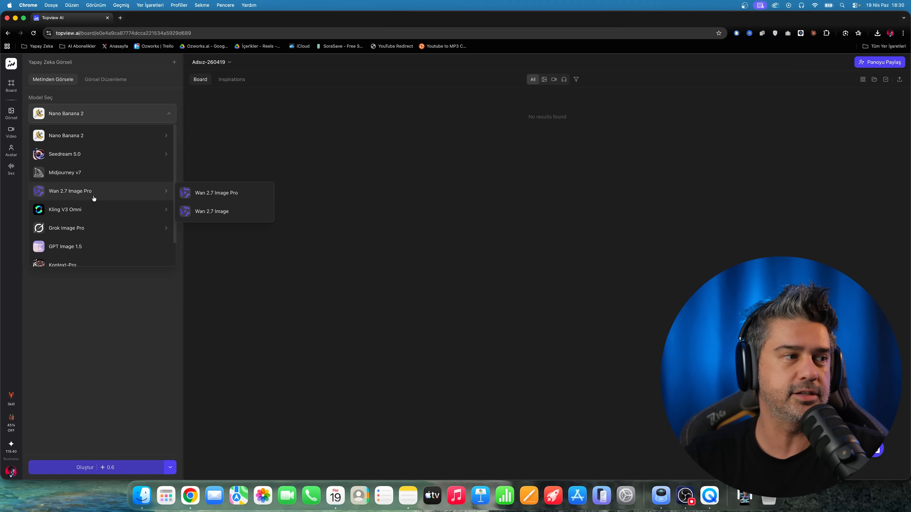
scroll(96, 198, "down", 2)
scroll(99, 196, "up", 2)
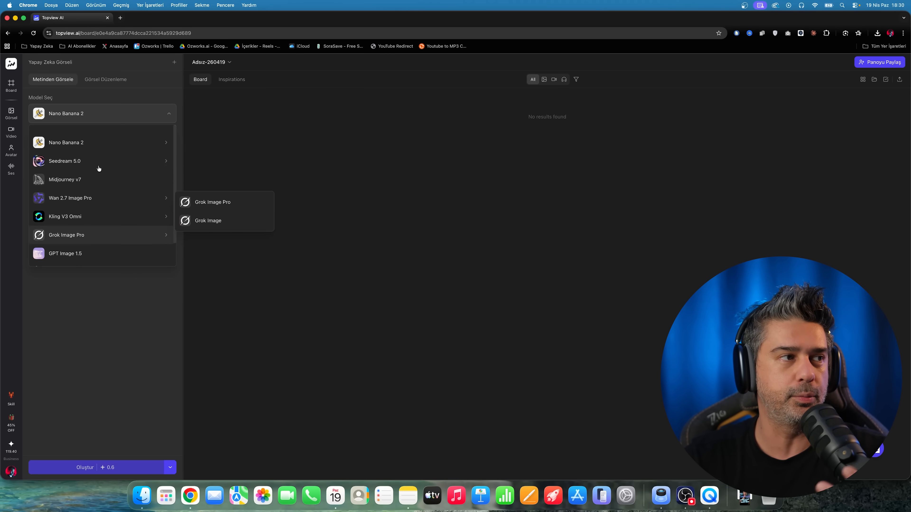
Switch the board's image tool to Görsel Düzenleme and examine its image upload and prompt fields
left_click(104, 89)
left_click(110, 80)
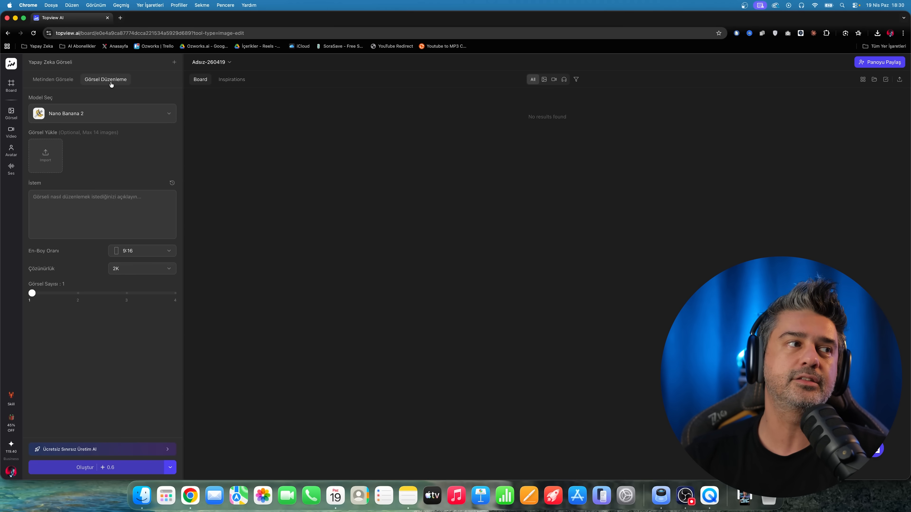
mouse_move(54, 153)
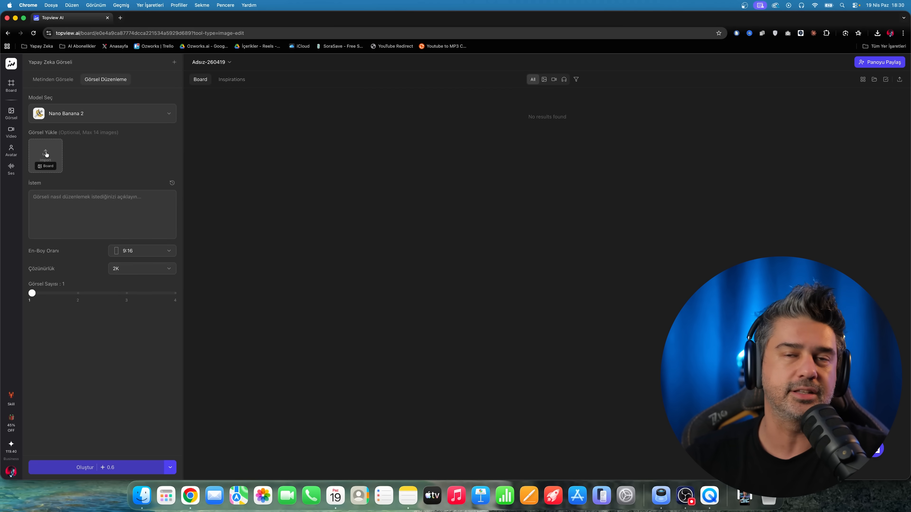
left_click(84, 203)
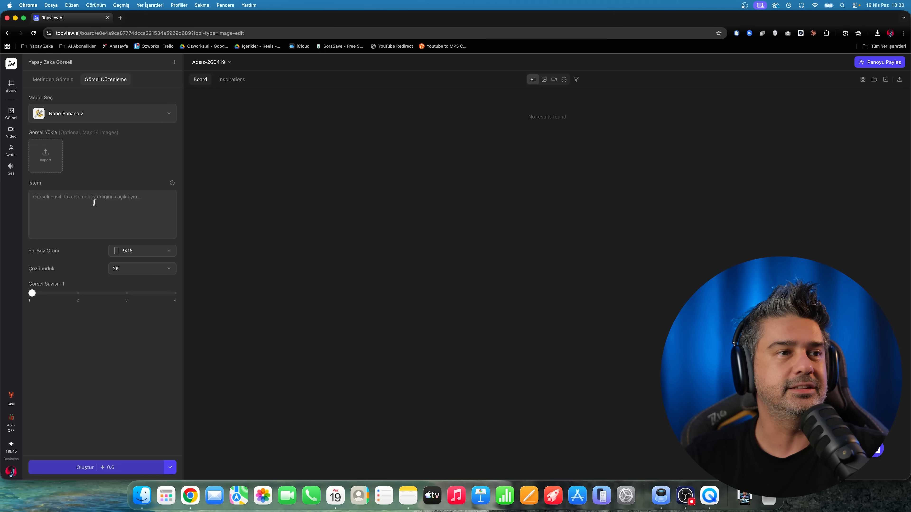
Open the existing board with the hangar and car images and view the character reference sheet at full size
left_click(13, 88)
left_click(559, 208)
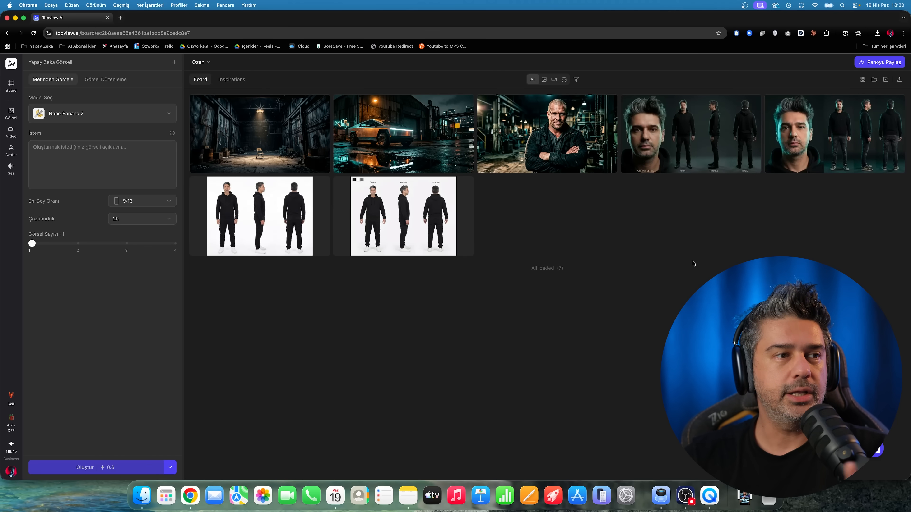
left_click(691, 130)
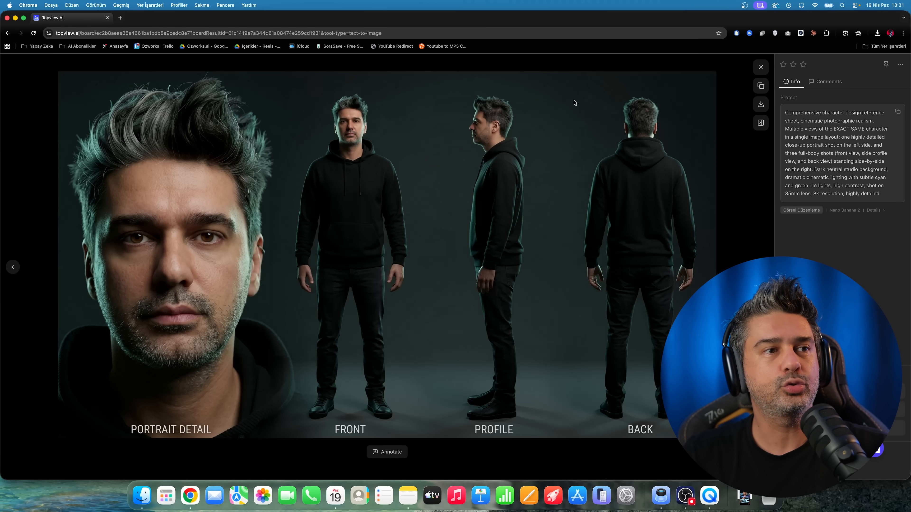
left_click(761, 68)
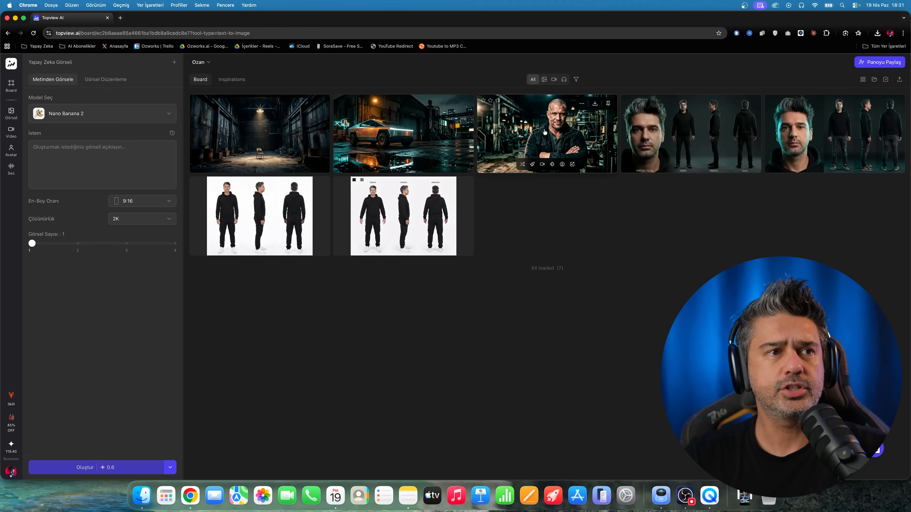
View the board's images of the bald man, the hangar chair and the parked car at full size
left_click(587, 133)
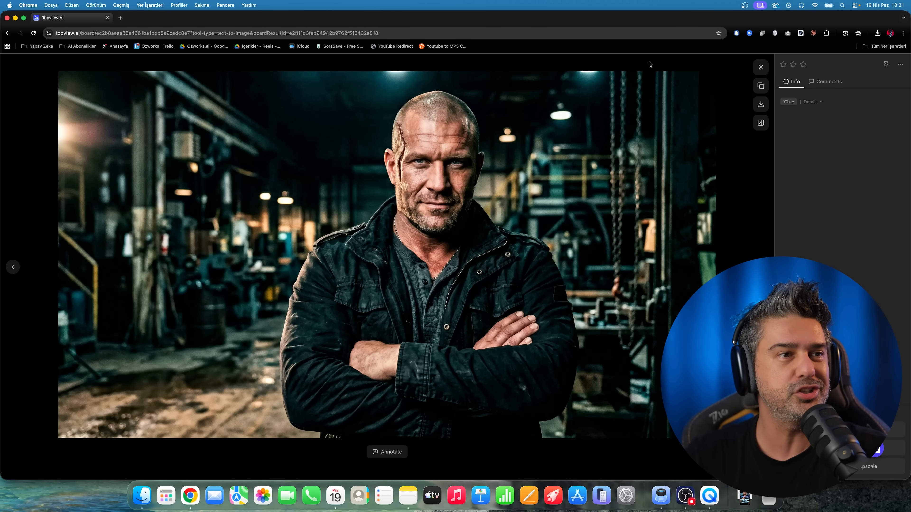
left_click(760, 67)
left_click(260, 158)
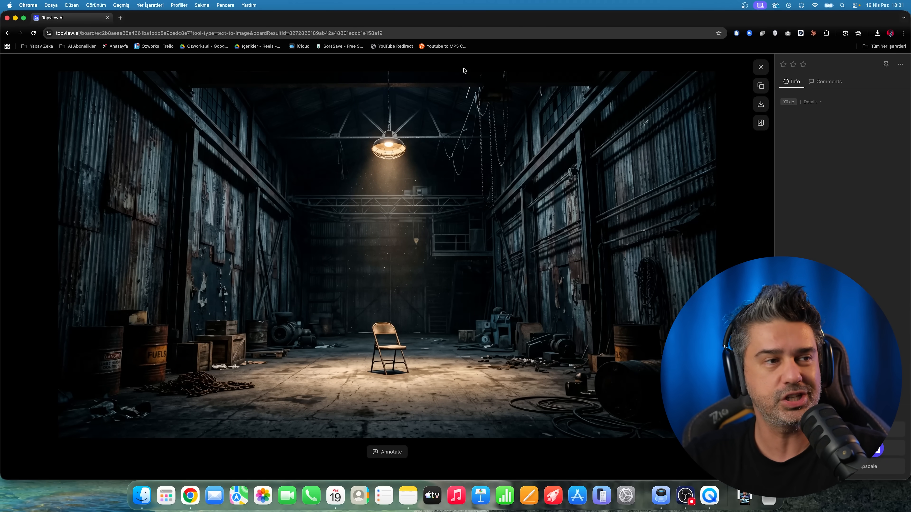
key("Right")
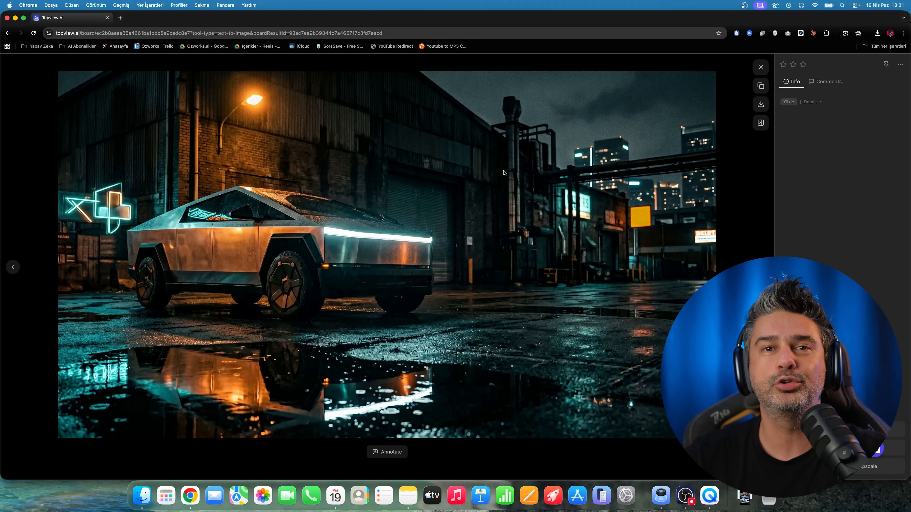
key("Escape")
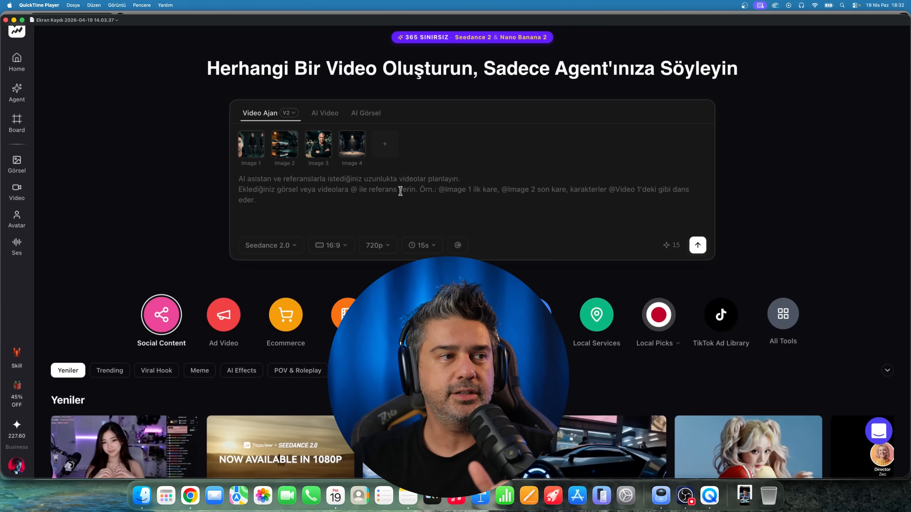
Start the Video Ajan prompt with the Image 1 reference, "deki adam kendini", the Image 4 reference and "deki eski hangarın ortasındaki sandalyede"
type("@")
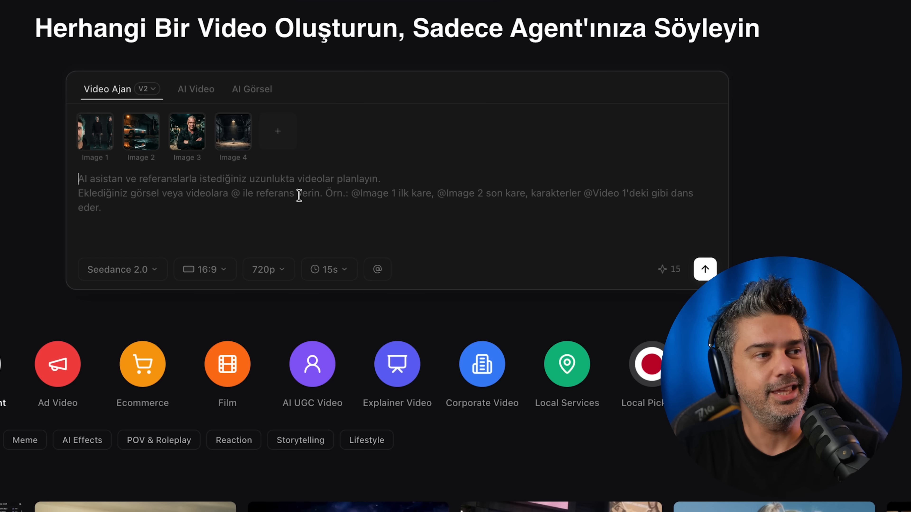
type("@")
left_click(152, 39)
type("deki adam")
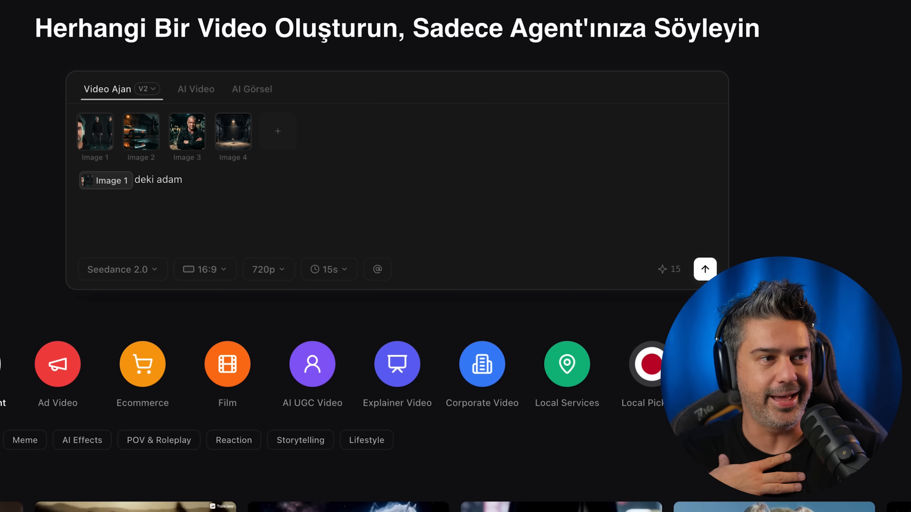
type(" kendini @")
left_click(246, 147)
type("deki eski hangarın o")
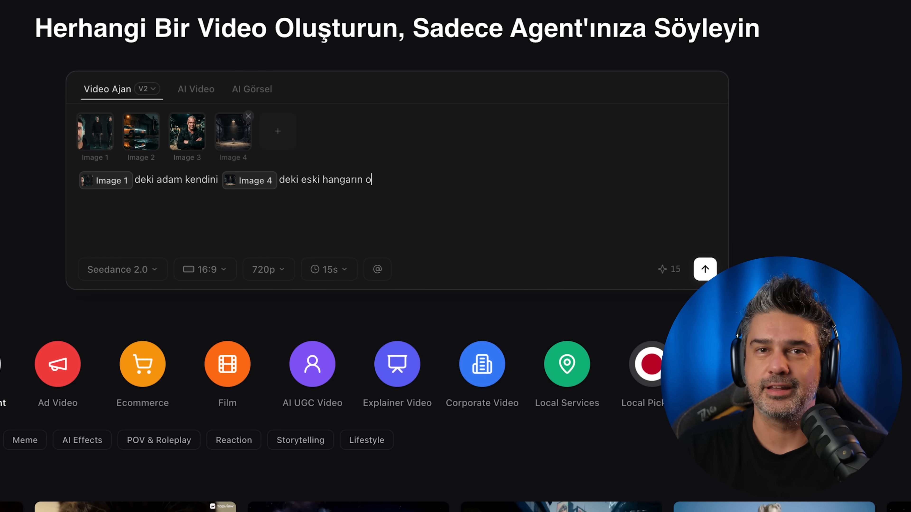
type("rtasındaki sandalyede")
Change "adam kendini" to "adamı" in the prompt and complete the first sentence with "bağlı şekilde görürüz."
left_click(219, 180)
key("BackSpace")
key("BackSpace")
key("BackSpace")
key("BackSpace")
key("BackSpace")
key("BackSpace")
key("BackSpace")
key("BackSpace")
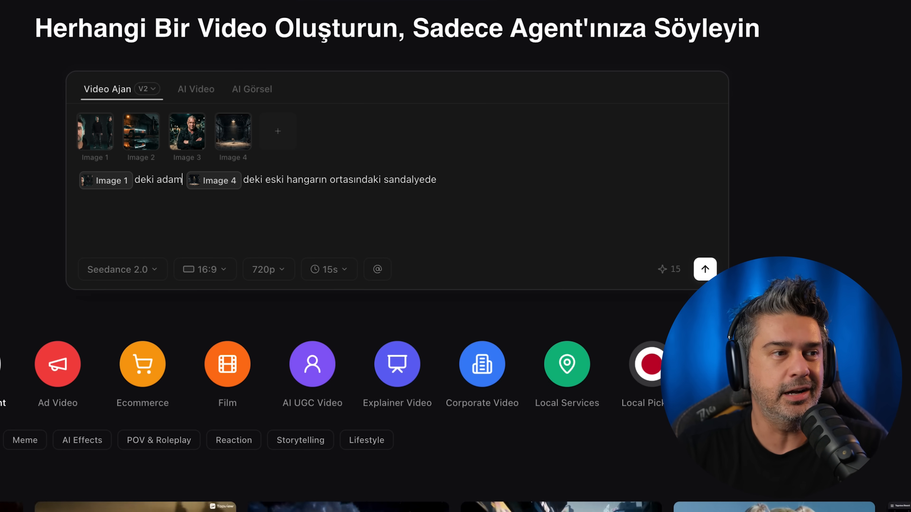
type("ı")
left_click(455, 186)
type("bağlı şekilde görürüz. S")
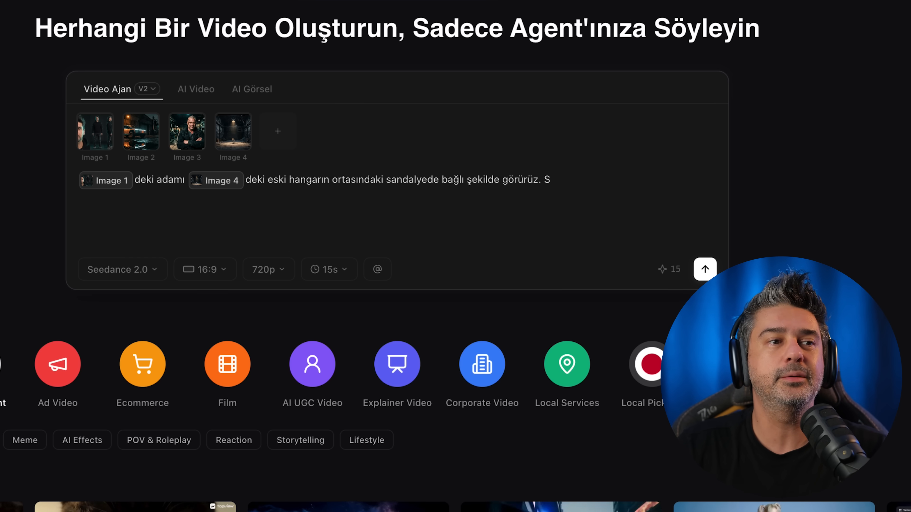
Continue the prompt with "Adamın yüzü yakın plandan başlar ve uzaklaşır. Adam nerede olduğunu" and the man not understanding where he is
key("BackSpace")
type("Adamın yüzü yakın plandan başla")
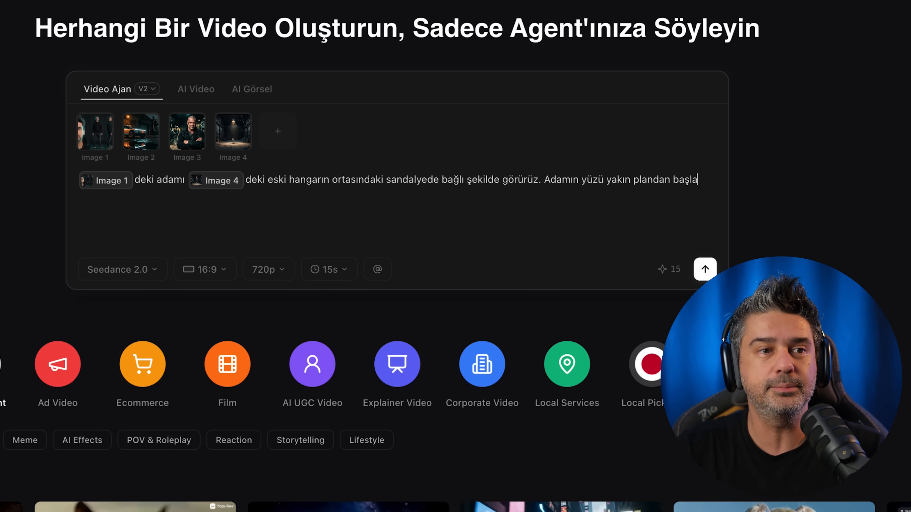
type("r ve uzaklaşır. Adam anerede olduğunu anla")
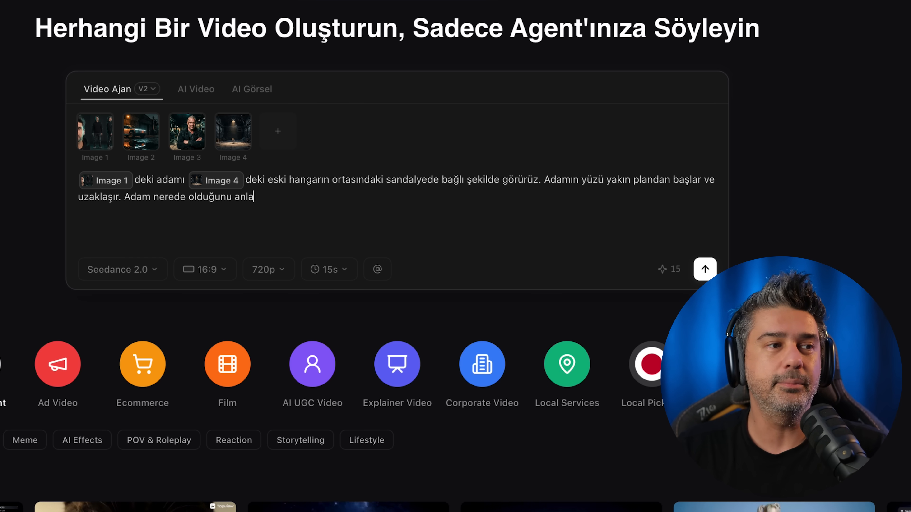
Add the villain's arrival to the prompt with "Daha sonra", the Image 3 reference and "deki kötü adam gelir."
type("sonra @")
key("Down")
key("Down")
key("Return")
type("deki kötü adam ")
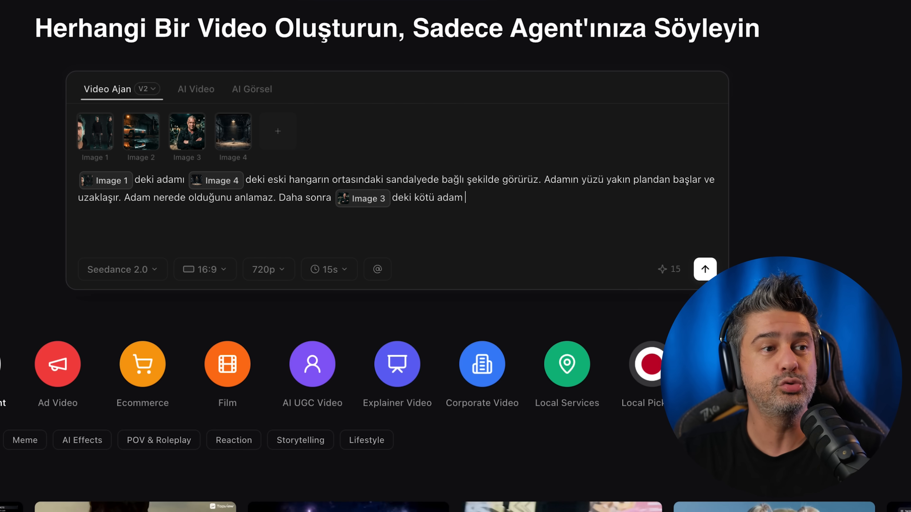
type("gelir. @")
Describe in Turkish how the Image 1 man breaks his ropes, stands up and fights the Image 3 man "Kungfu tarzında"
key("Return")
type("deki adam bir anda sandalyeye bağlı")
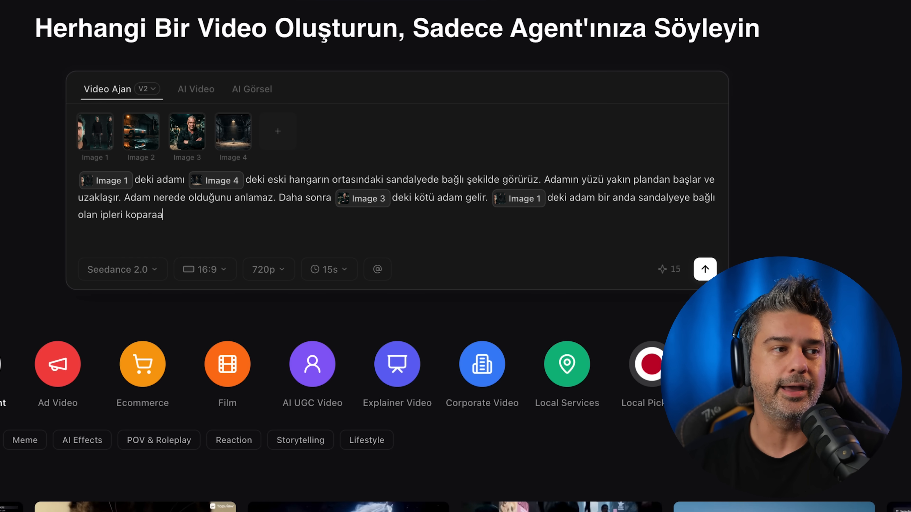
type("r ve @")
key("Down")
key("Down")
key("Return")
type("deki a")
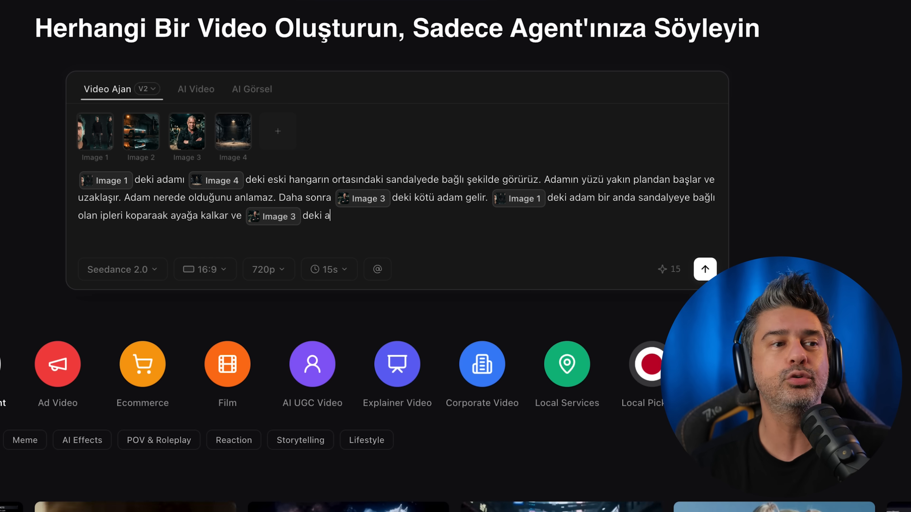
type("dam ile Kungfu tarzında dövüşürler")
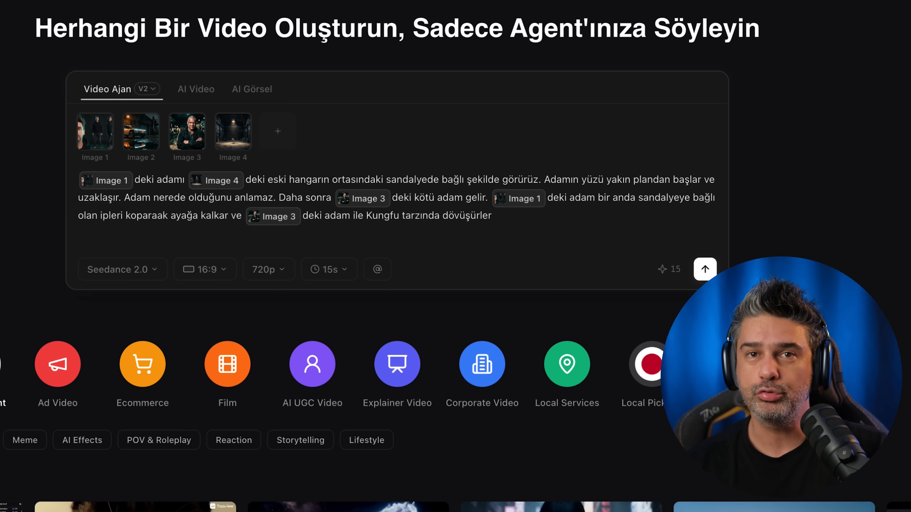
Describe in Turkish how the Image 1 man knocks down the Image 3 man and finds a car key in his pockets
type(". @")
key("Return")
type("deki adam @")
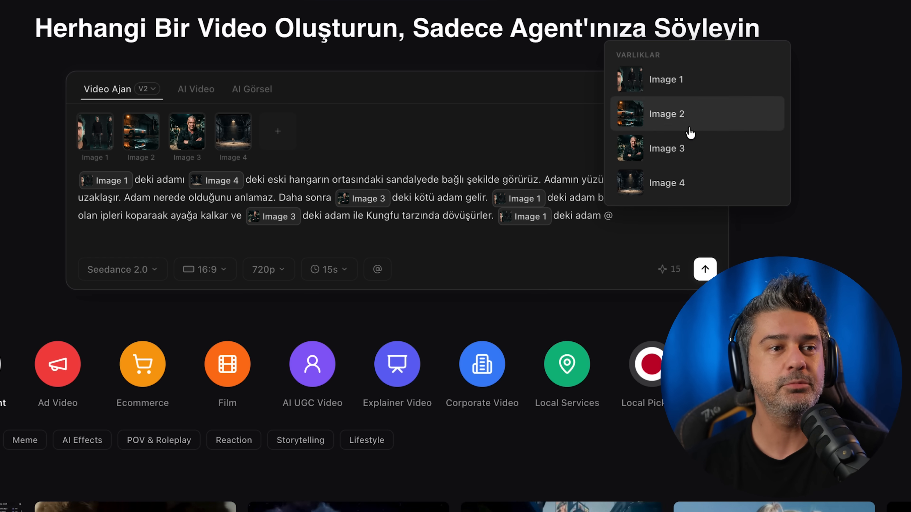
key("Down")
key("Down")
key("Return")
type("deki adamı")
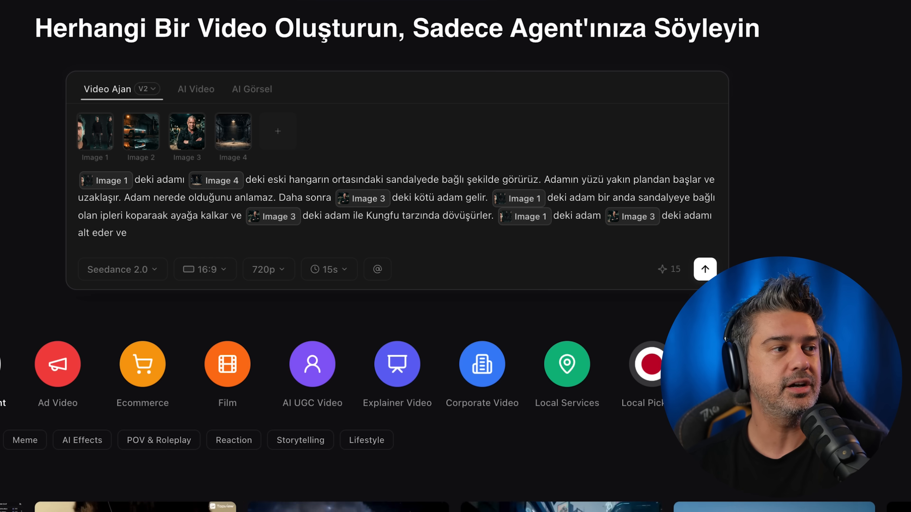
type("erdeki adamın")
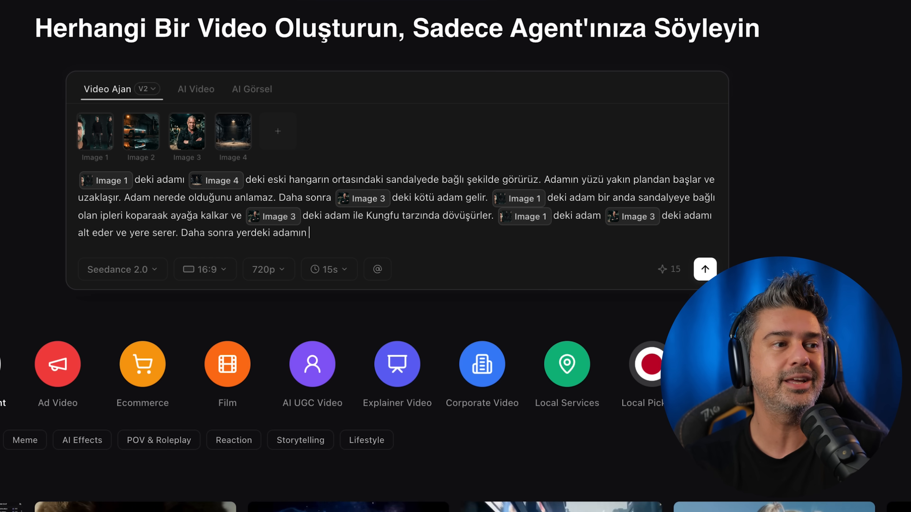
type(" ceplerini yoklar ve bir araba anahtarı bulur. @")
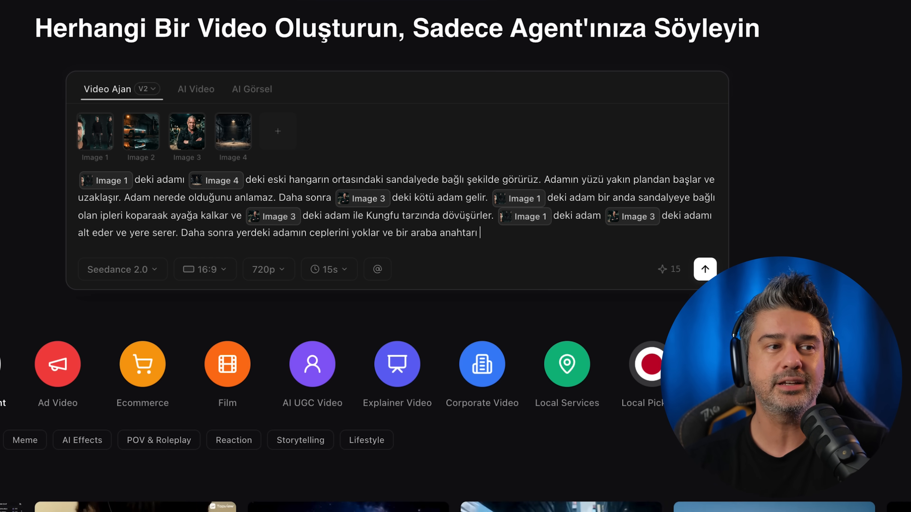
Continue the prompt with the Image 4 reference, "deki hangarın dışına çıkar ve", the Image 2 reference and "deki"
key("Down")
key("Down")
key("Down")
key("Return")
type("deki hangarın dışına çıkar ve @")
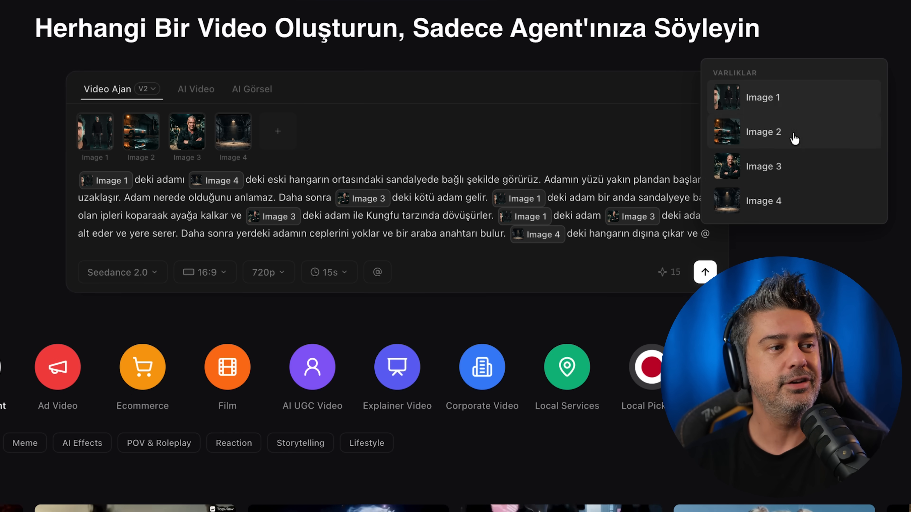
left_click(795, 138)
type("deki")
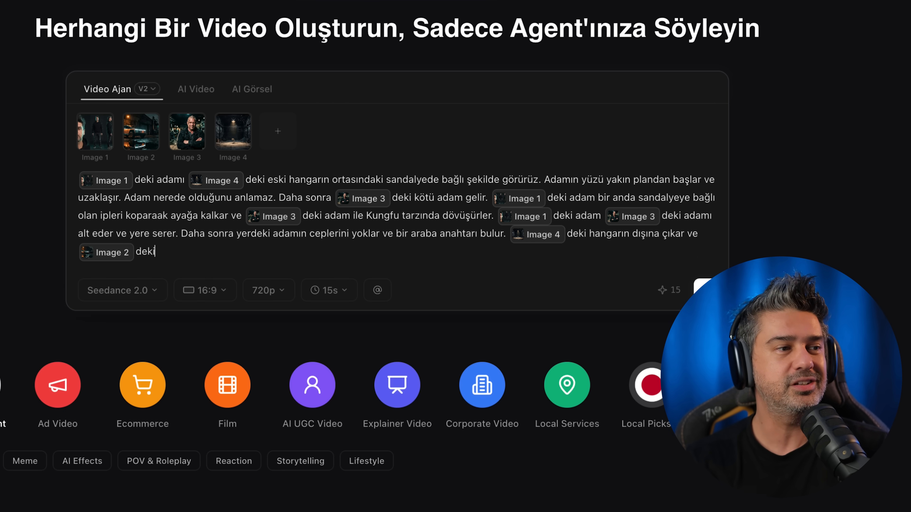
Finish the prompt in Turkish: he looks at the Cybertruck, smiles and gets in, and the camera rises over nighttime Istanbul like a drone shot
type(" dış mekanda Cybertruck arabaya önce bakar sonra gülü")
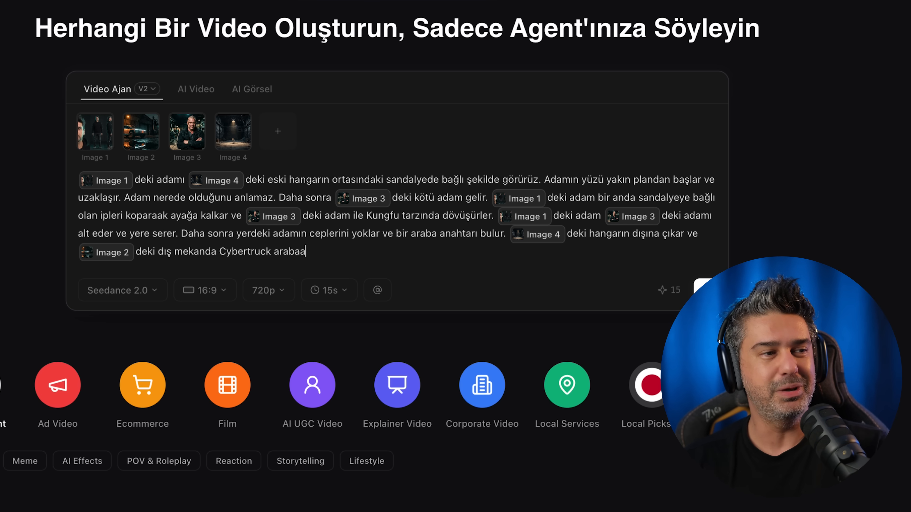
type("mser")
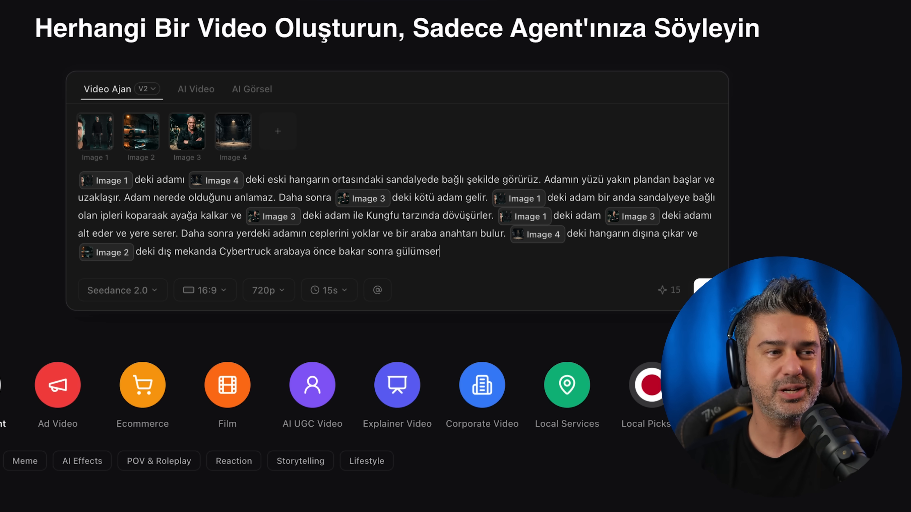
type(" ve arabaya niner. Kamera araba g")
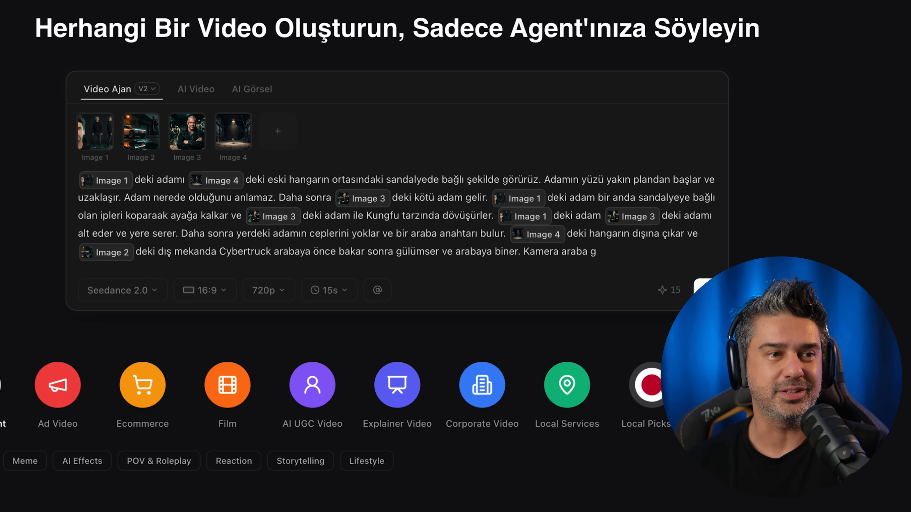
type("iderken yavaşça yükselir ve gece İstanbul şehrini")
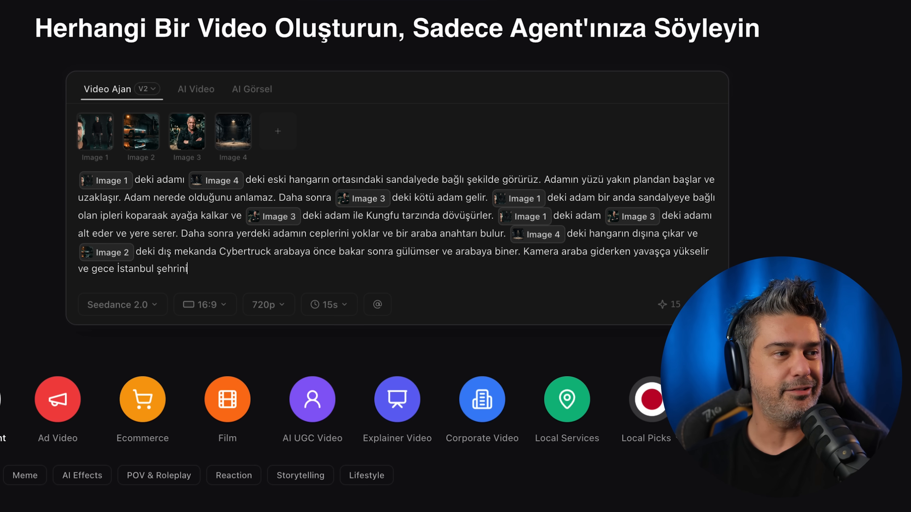
type(" çekimi gibi görürüz.")
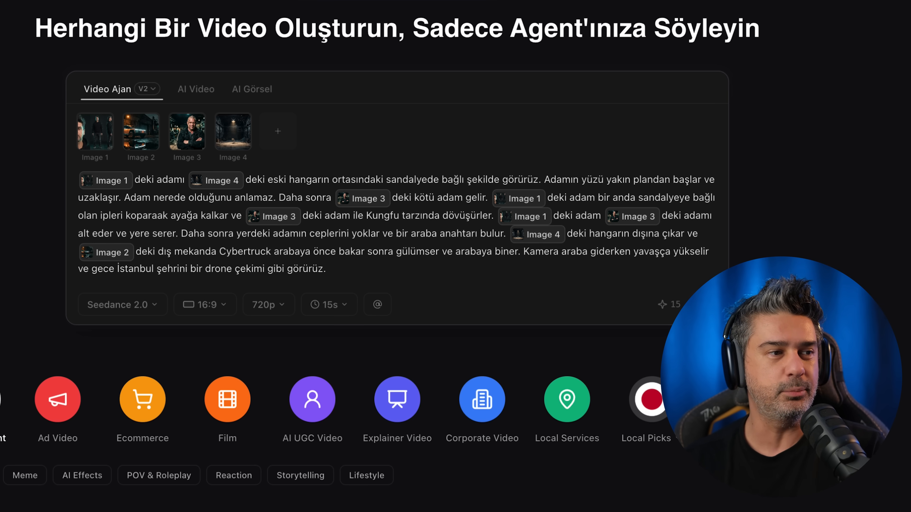
Set a custom video duration of 60 seconds
left_click(329, 305)
mouse_move(324, 373)
left_mouse_down()
mouse_move(341, 373)
mouse_move(333, 374)
left_mouse_up()
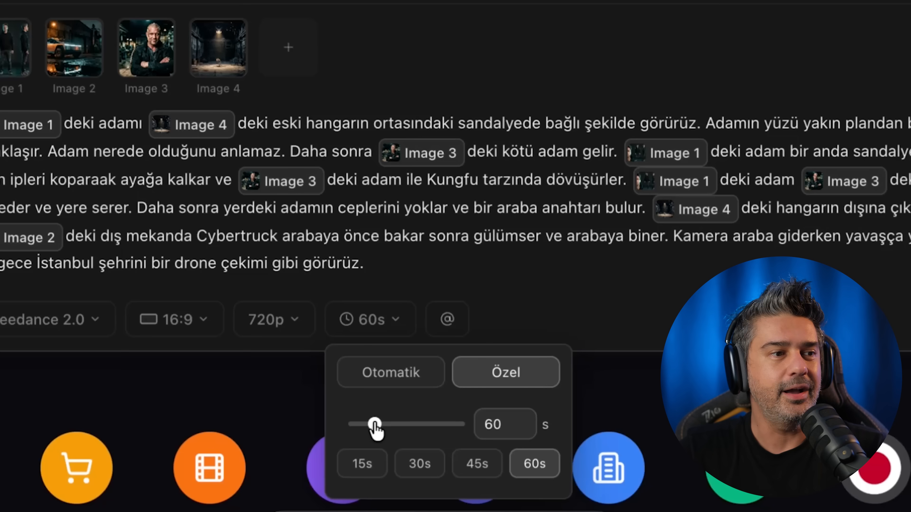
left_click_drag(332, 374, 323, 374)
left_click(328, 317)
left_click_drag(366, 419, 385, 426)
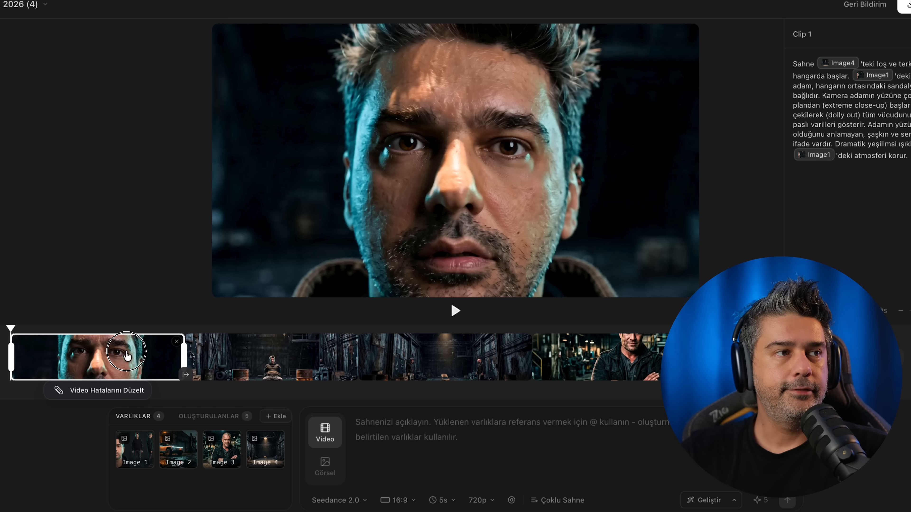
Scrub through the generated clips and place the hangar fight clip third on the timeline, just before the clip introducing the villain
left_click_drag(10, 329, 878, 328)
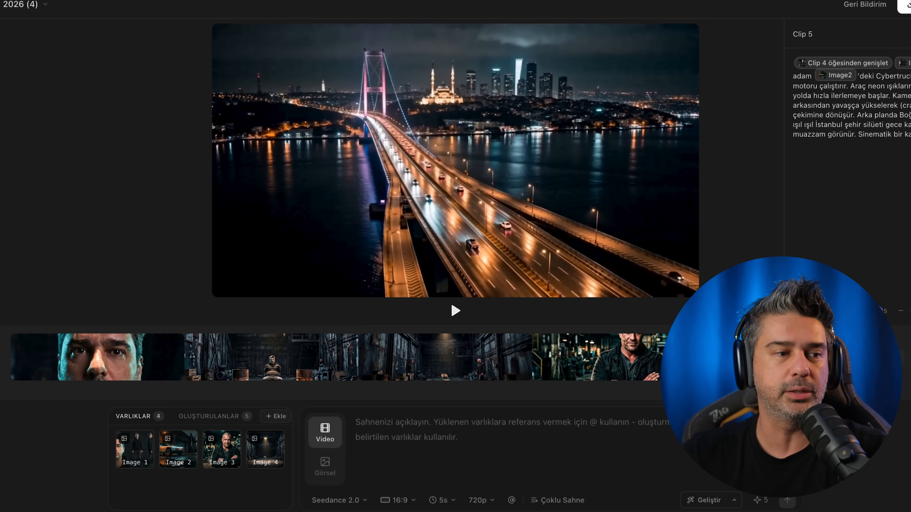
left_click(510, 435)
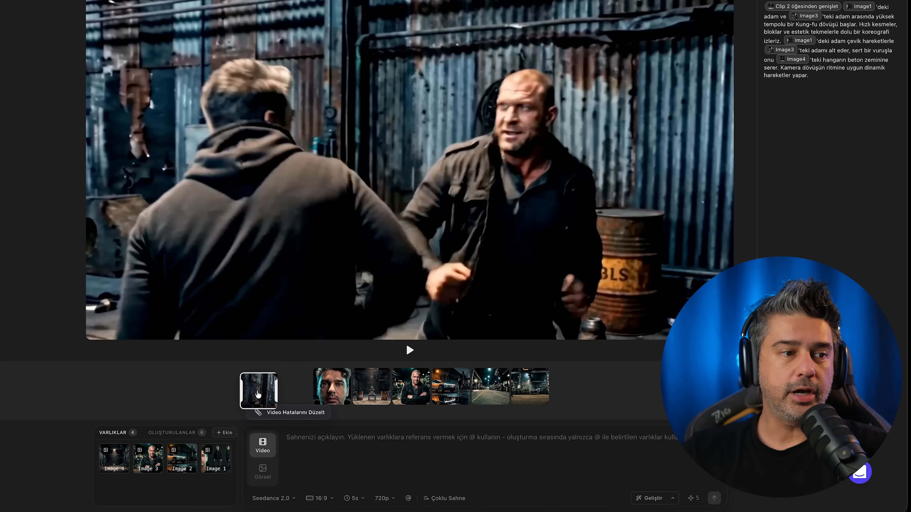
left_click_drag(257, 386, 404, 394)
left_click(413, 391)
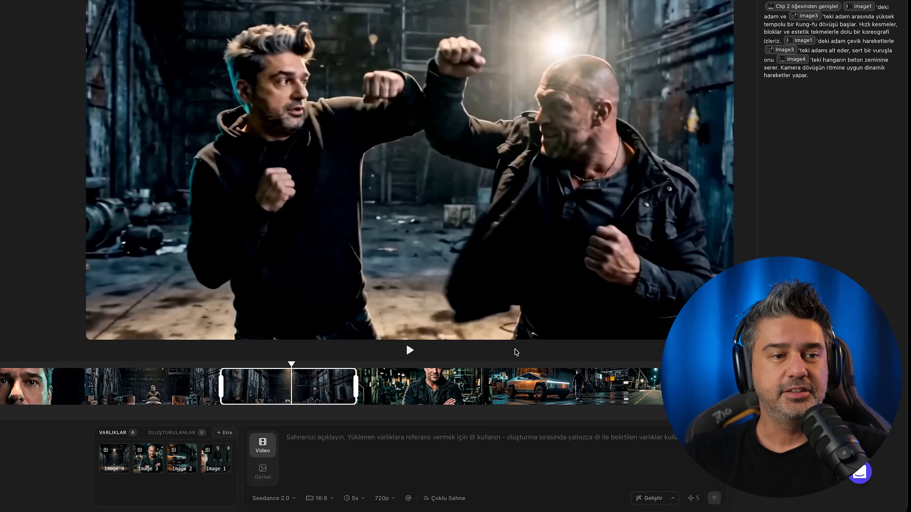
left_click(549, 384)
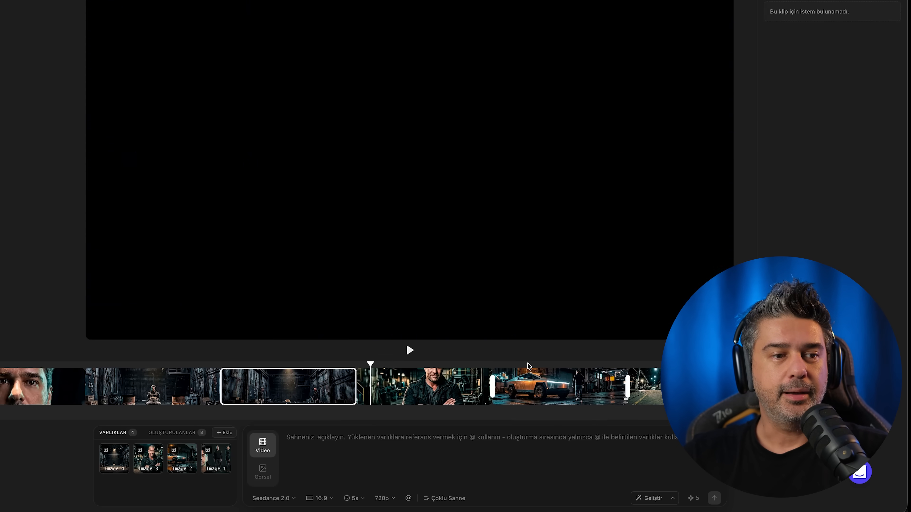
left_click_drag(549, 383, 517, 365)
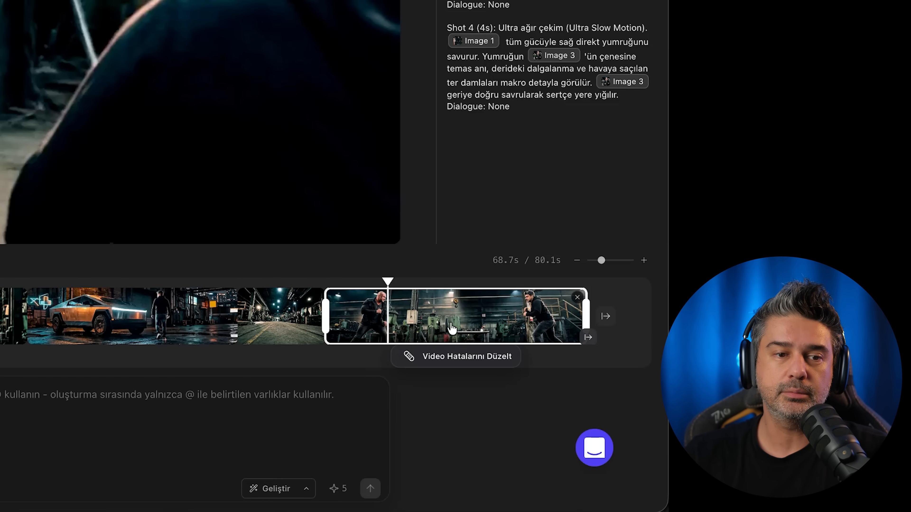
Open "Video Hatalarını Düzelt" for the last fight clip and go through its individual shots
left_click(458, 326)
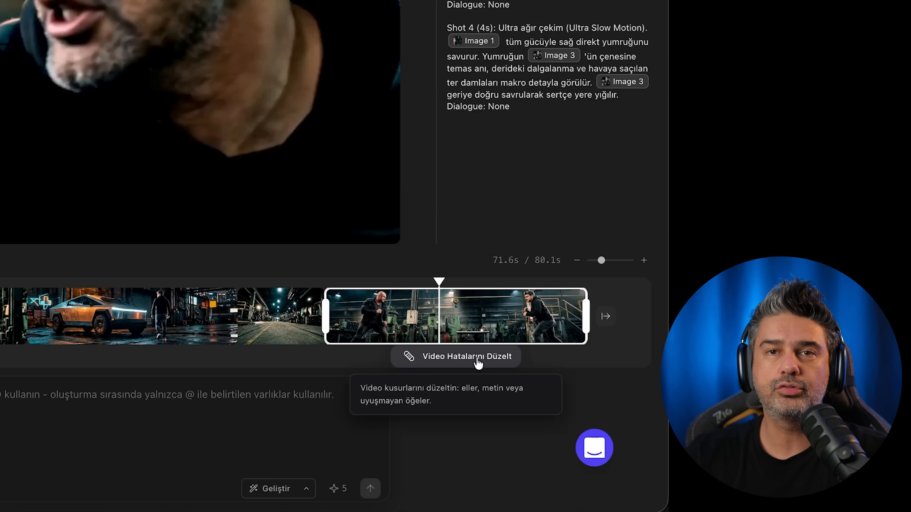
left_click(478, 362)
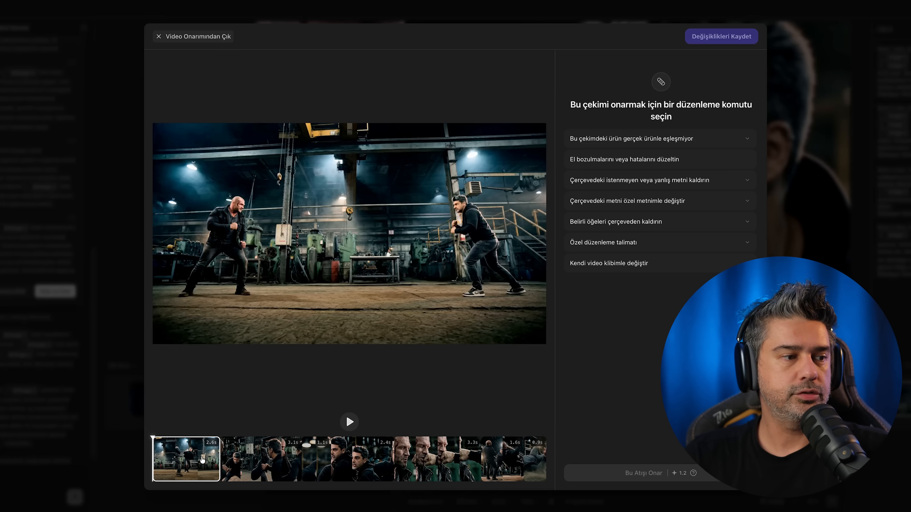
left_click(202, 458)
left_click(275, 458)
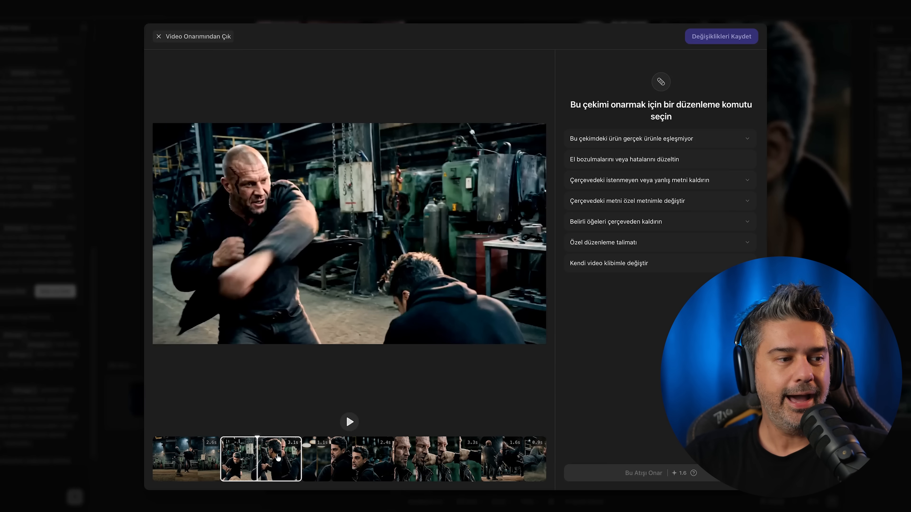
left_click(317, 457)
left_click(343, 456)
left_click(412, 461)
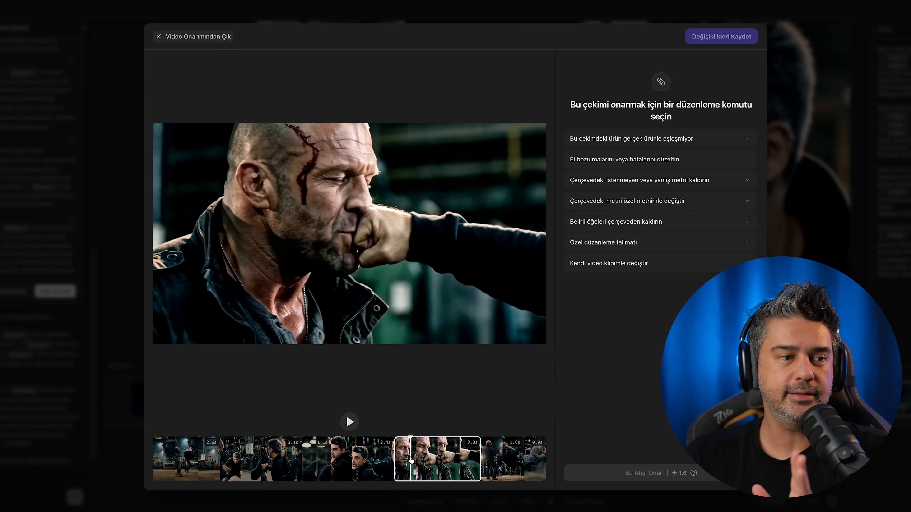
left_click(490, 463)
left_click(443, 462)
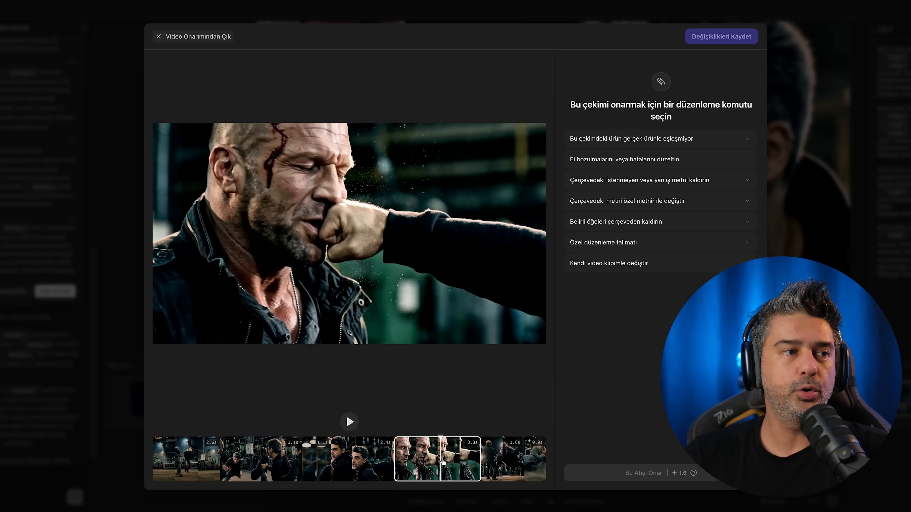
Compare the earlier fight shots again and select the short third shot for repair
left_click(353, 463)
left_click(282, 462)
left_click(201, 459)
left_click(249, 450)
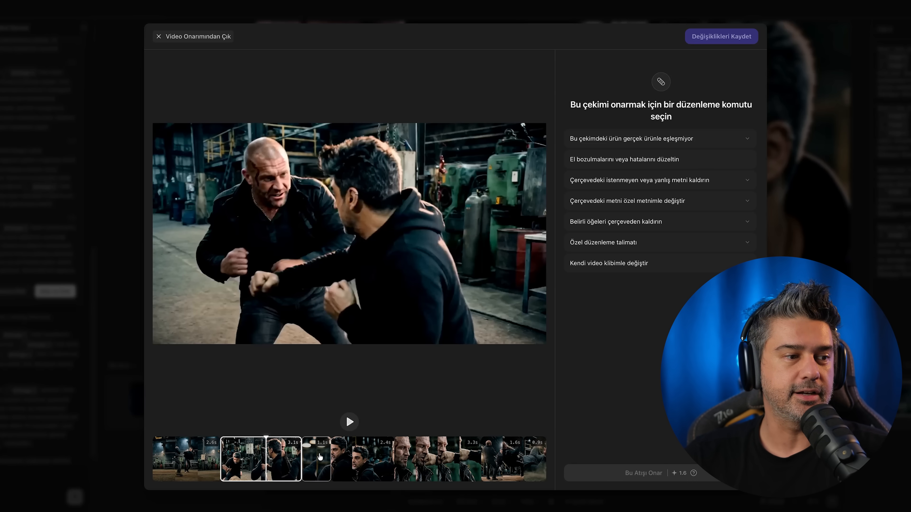
left_click(320, 458)
left_click(312, 451)
left_click_drag(313, 452, 342, 432)
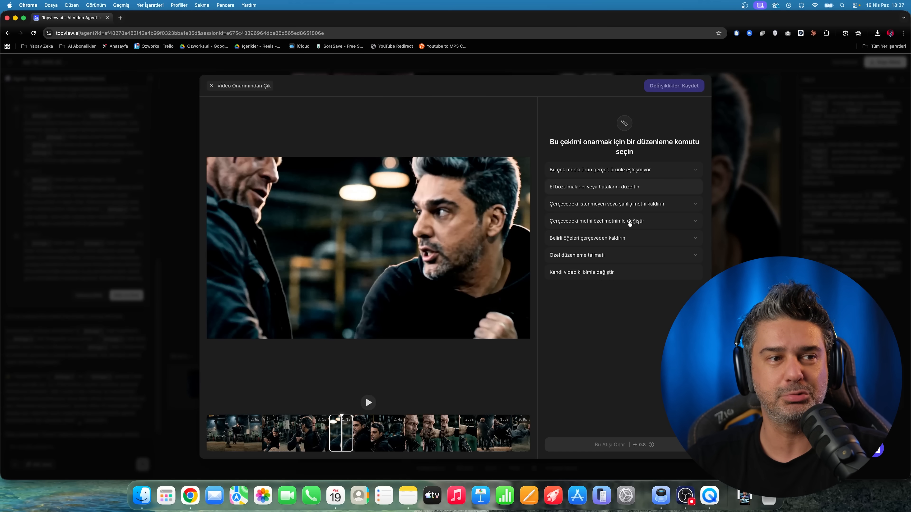
Enter the custom edit instruction "yumruk atan adam kötü adamın yüzüne doğru vurmalı" for the selected shot
left_click(602, 256)
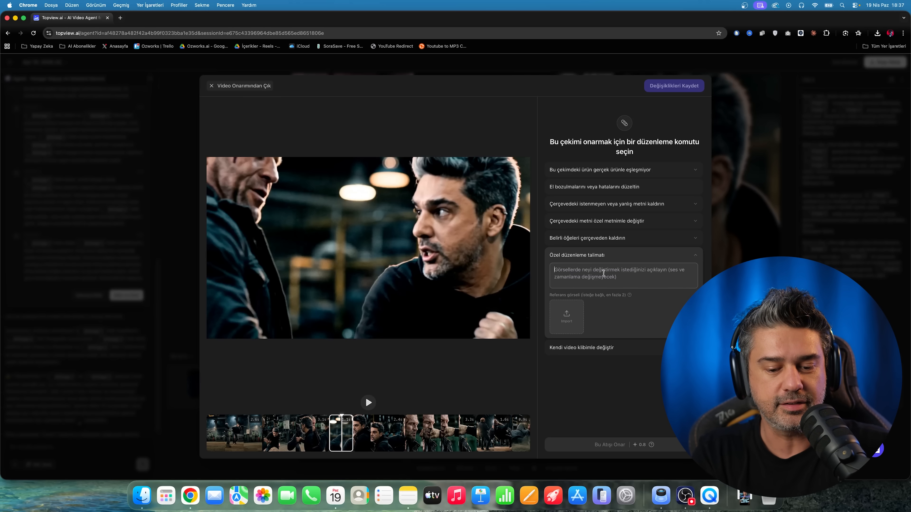
type("yumruk atan adam kötü adamın yüzüne")
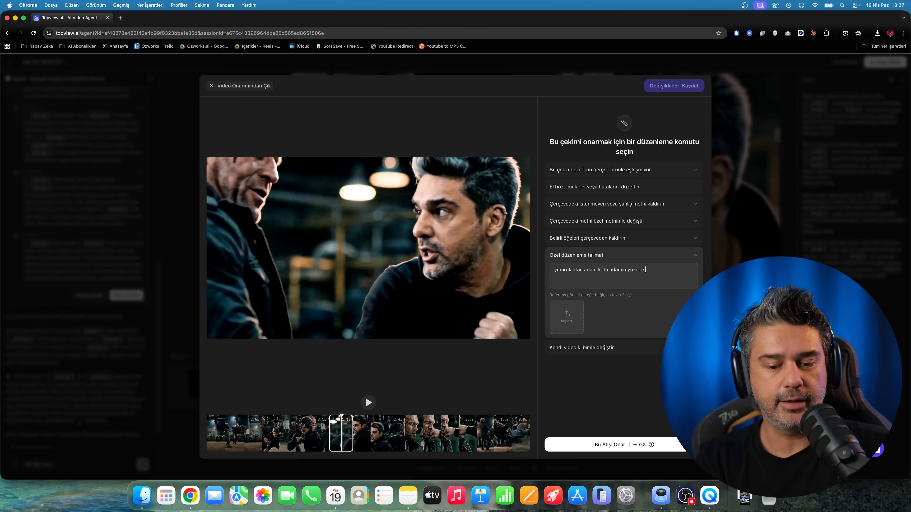
type(" doğru vurmalı")
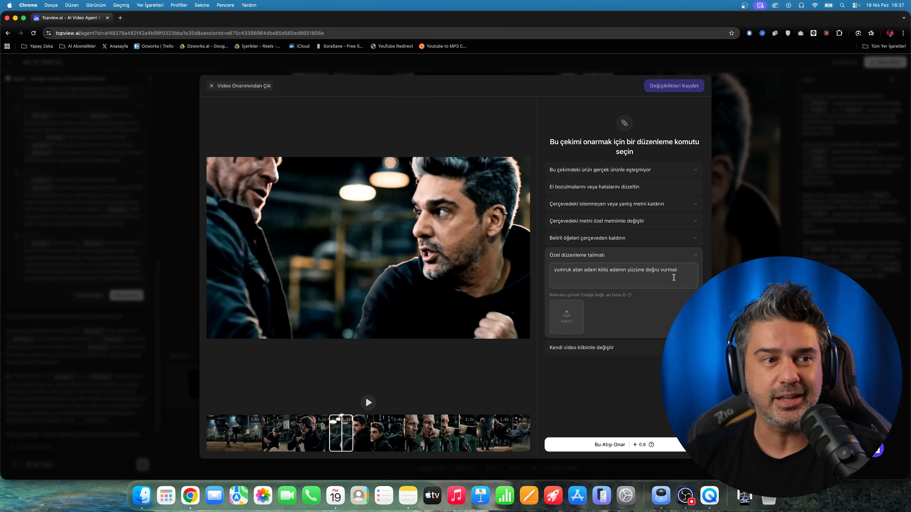
mouse_move(560, 317)
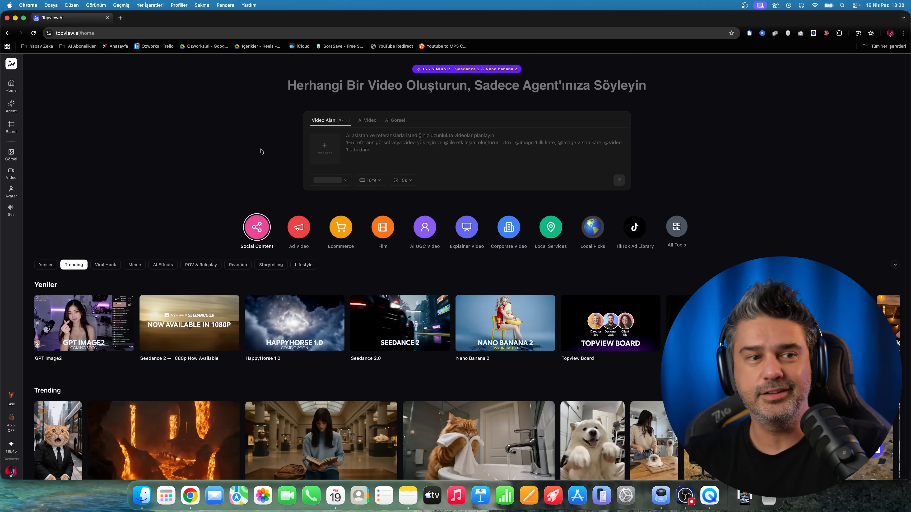
Examine the tiger-mask corridor project's reference images and read its shot-by-shot prompt
mouse_move(12, 164)
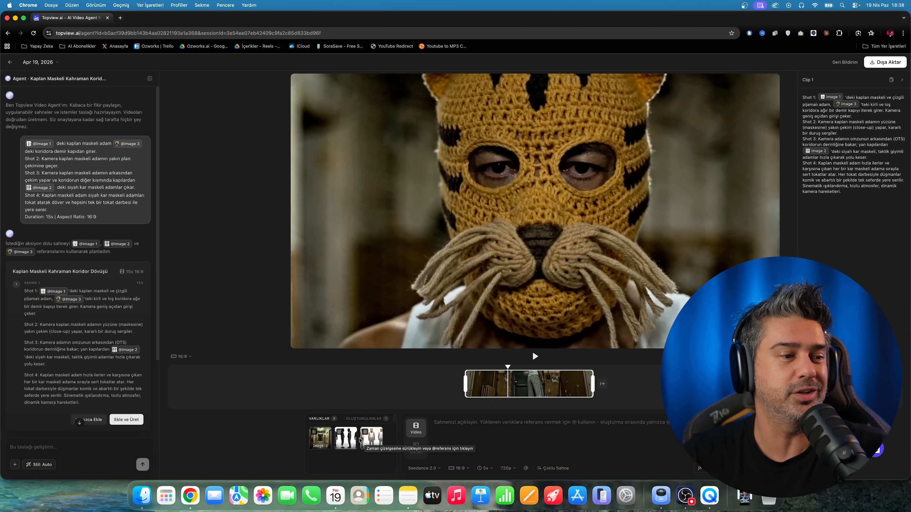
mouse_move(345, 441)
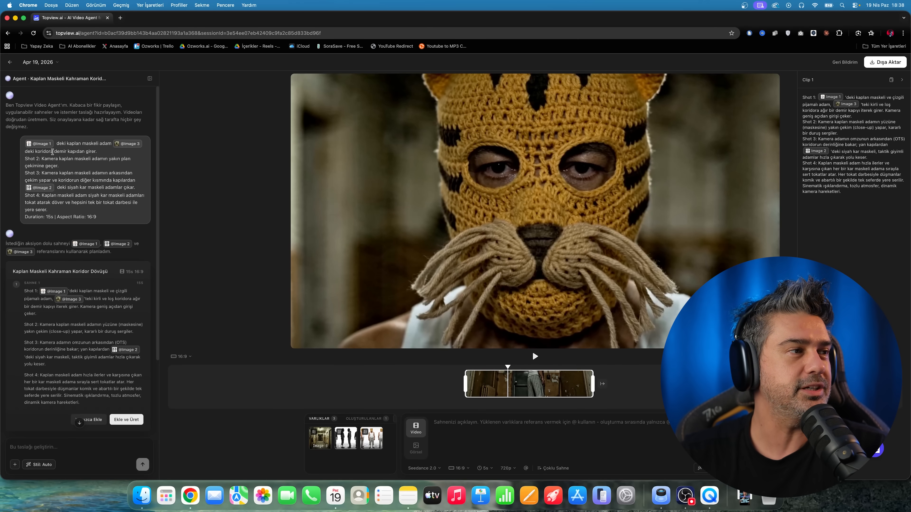
scroll(52, 149, "up", 5, "ctrl")
scroll(118, 159, "right", 2)
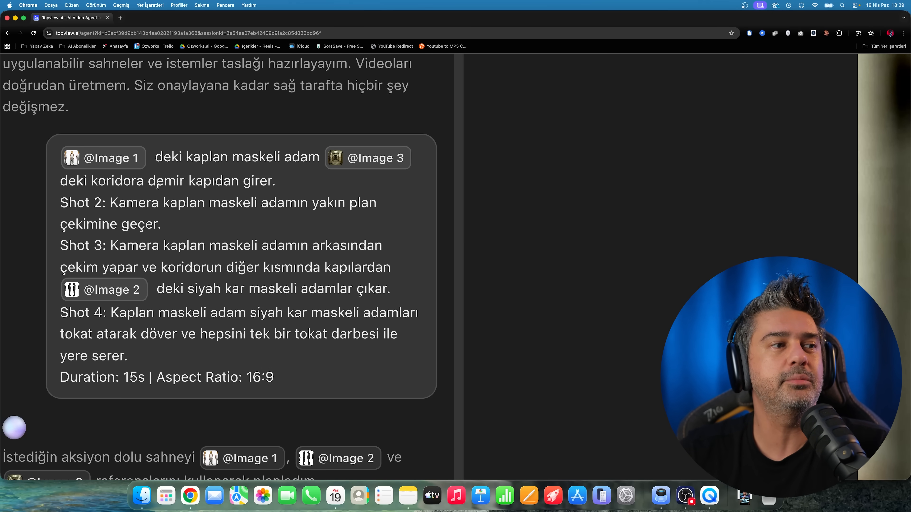
scroll(127, 181, "down", 2)
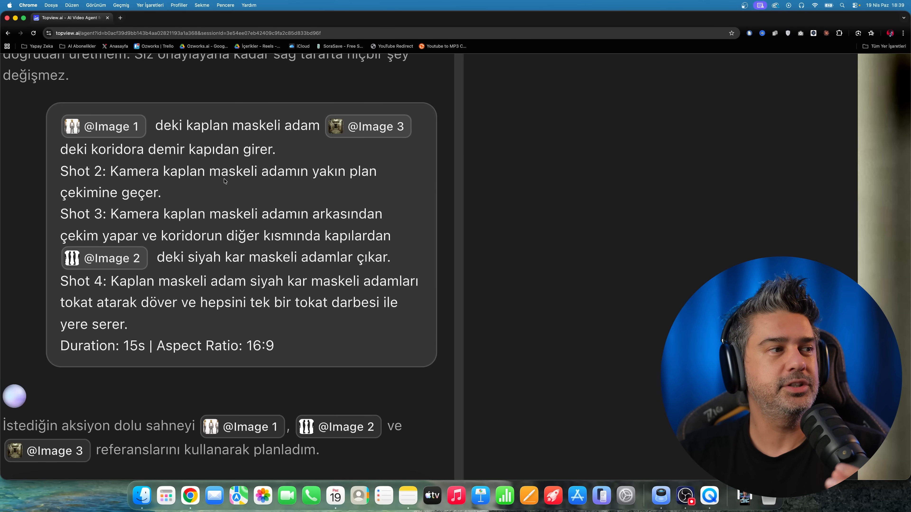
scroll(223, 184, "down", 1)
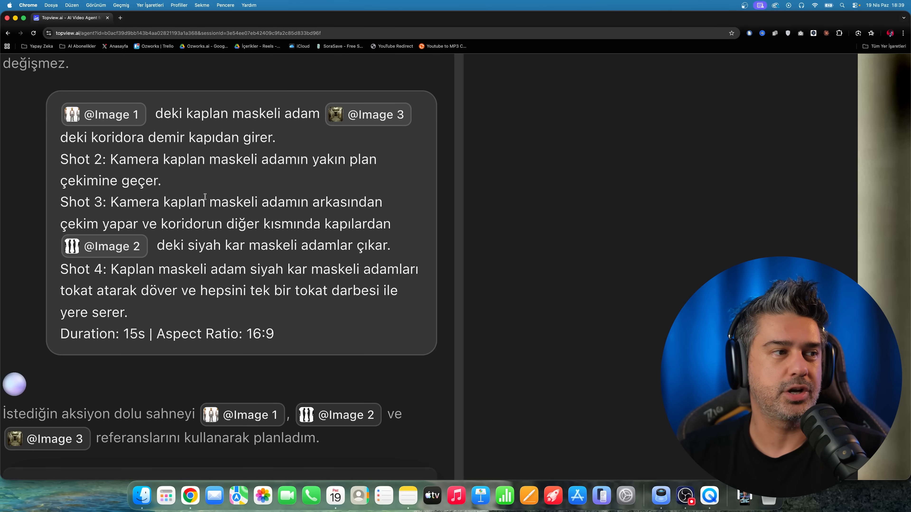
scroll(205, 197, "down", 1)
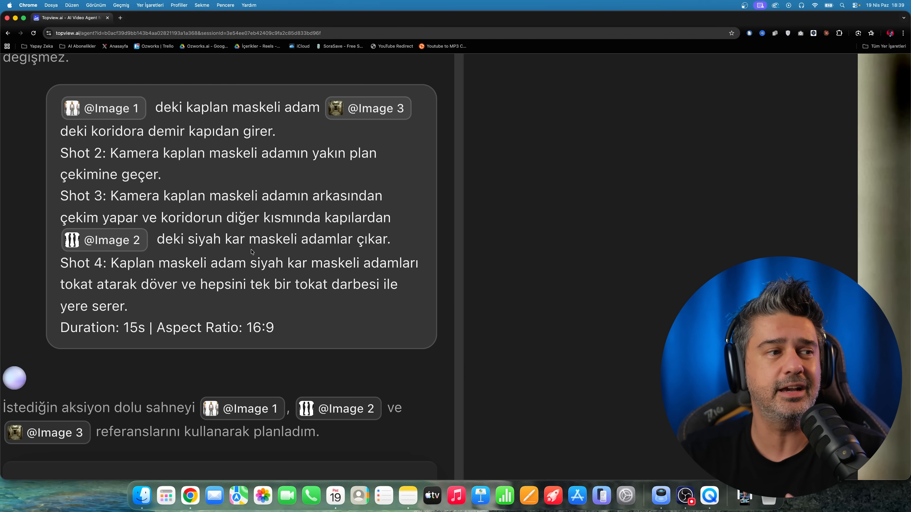
scroll(283, 250, "down", 2)
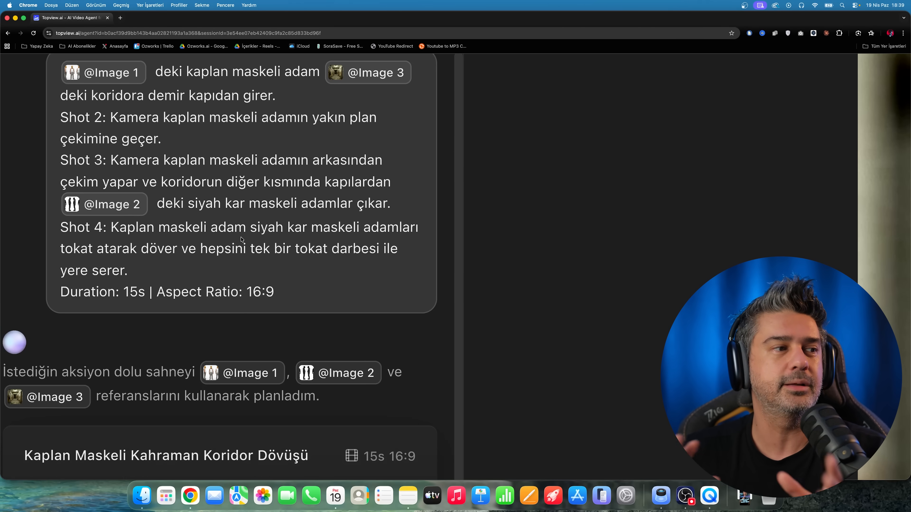
Read the agent's scene plan "Kaplan Maskeli Kahraman Koridor Dövüşü" and compare it with the original prompt
scroll(241, 239, "down", 10)
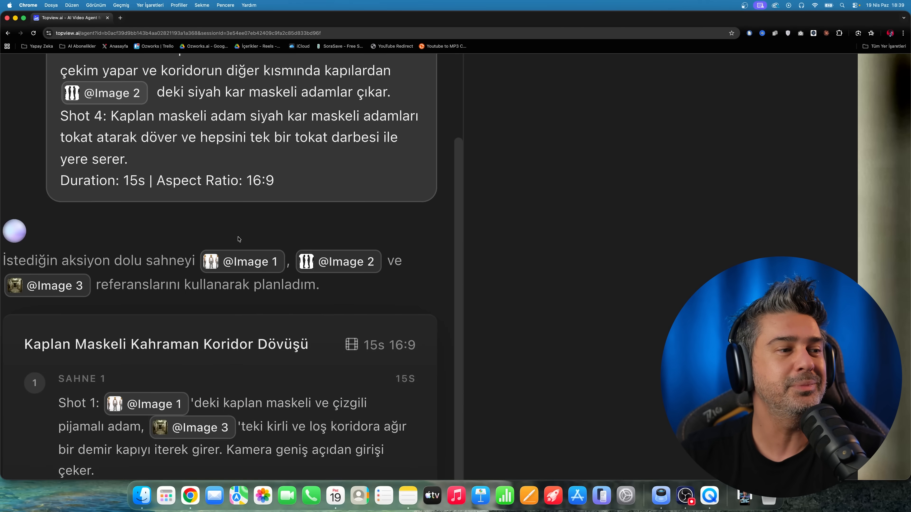
scroll(238, 239, "up", 10)
scroll(239, 239, "down", 10)
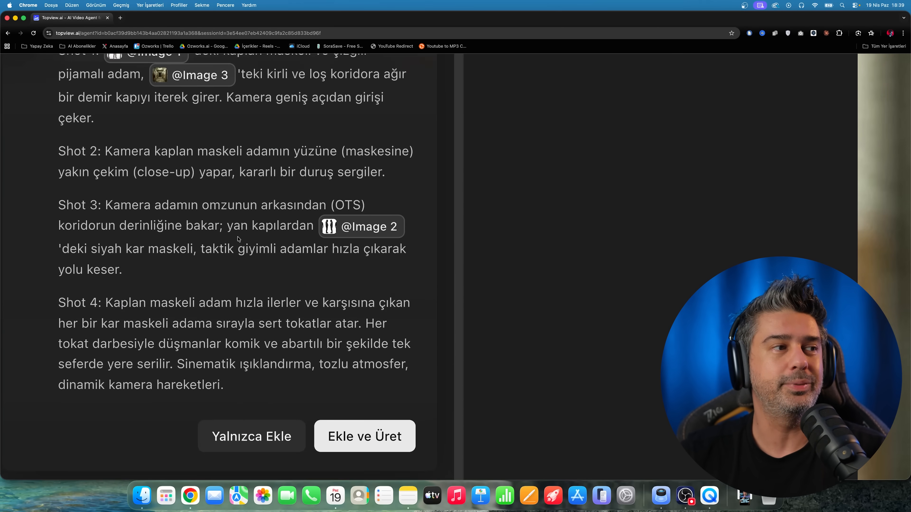
scroll(238, 239, "up", 2)
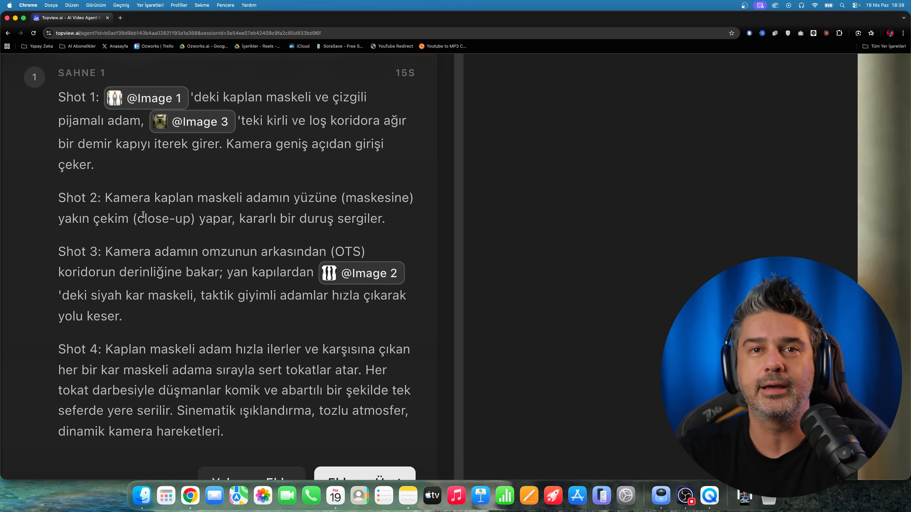
Play the generated tiger-mask corridor fight clip from its beginning and watch it through to the end
scroll(143, 214, "down", 10)
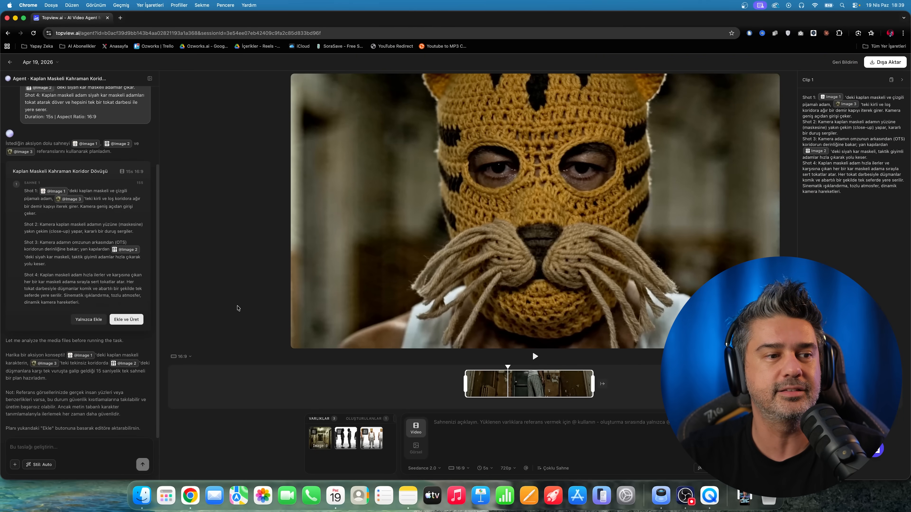
left_click_drag(508, 368, 465, 368)
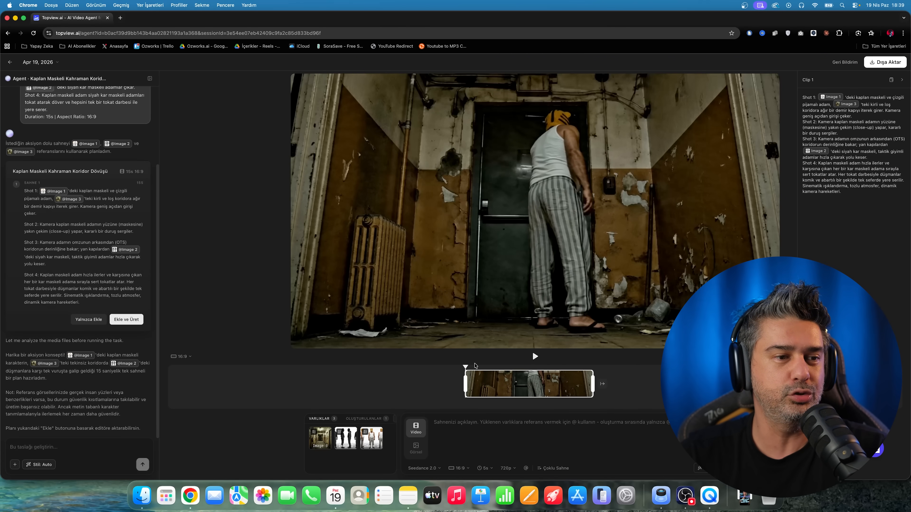
left_click(535, 357)
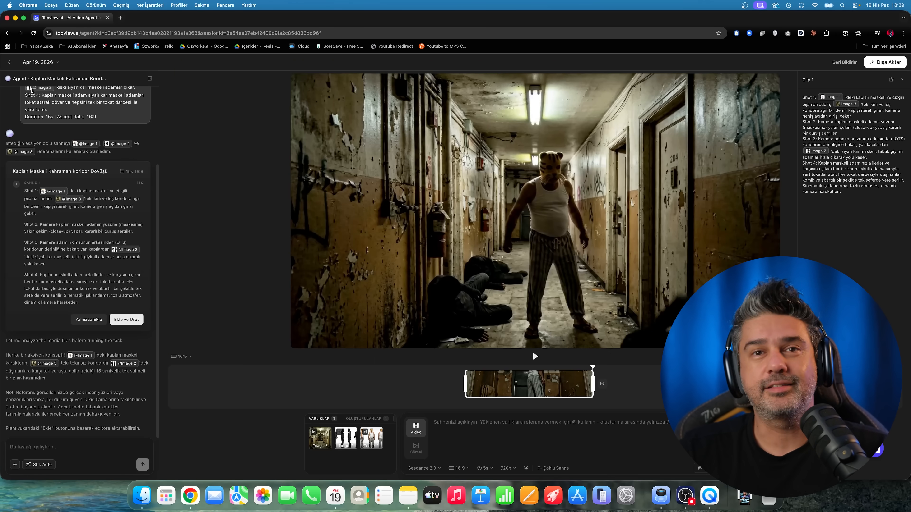
Open the dancing-cat project and compare its generated clip with the reference dance video and cat image
left_click(10, 62)
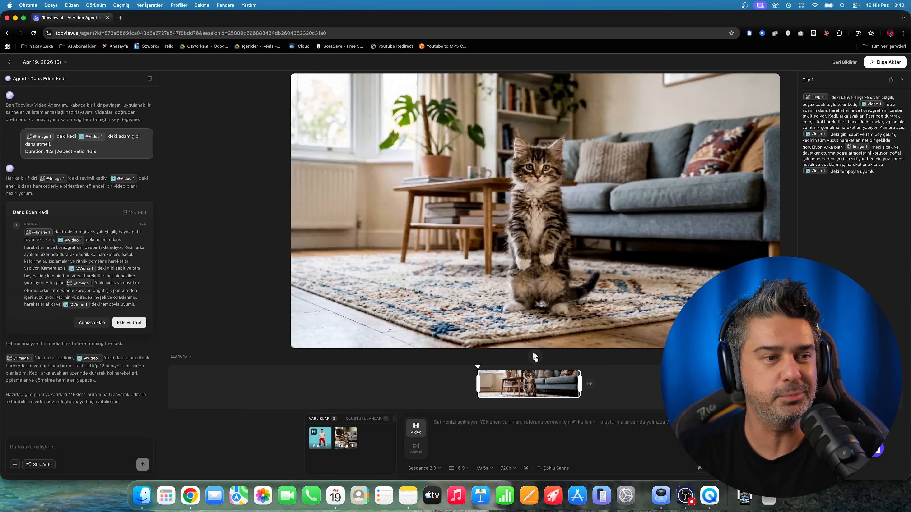
left_click(534, 357)
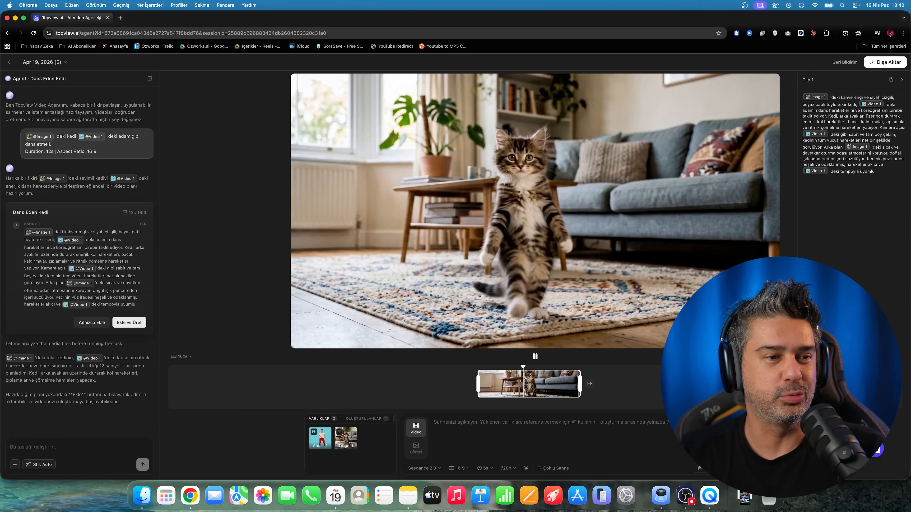
left_click(319, 443)
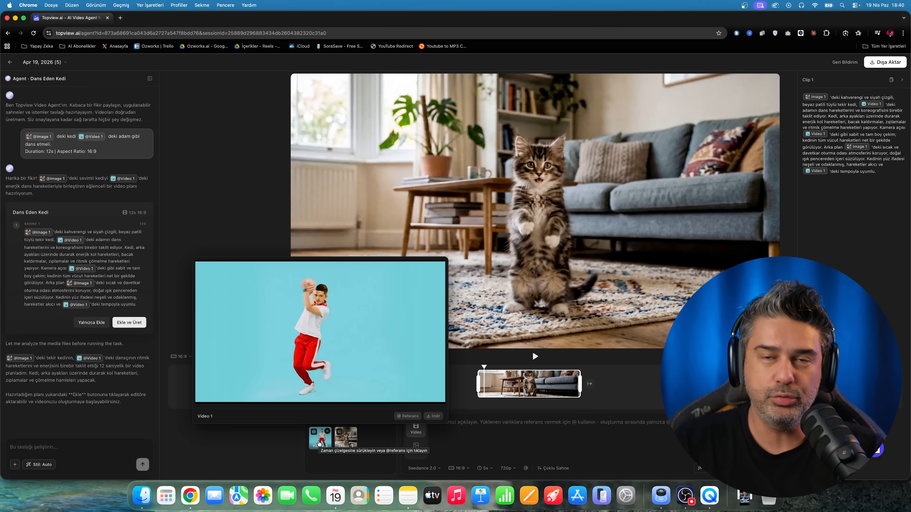
mouse_move(349, 442)
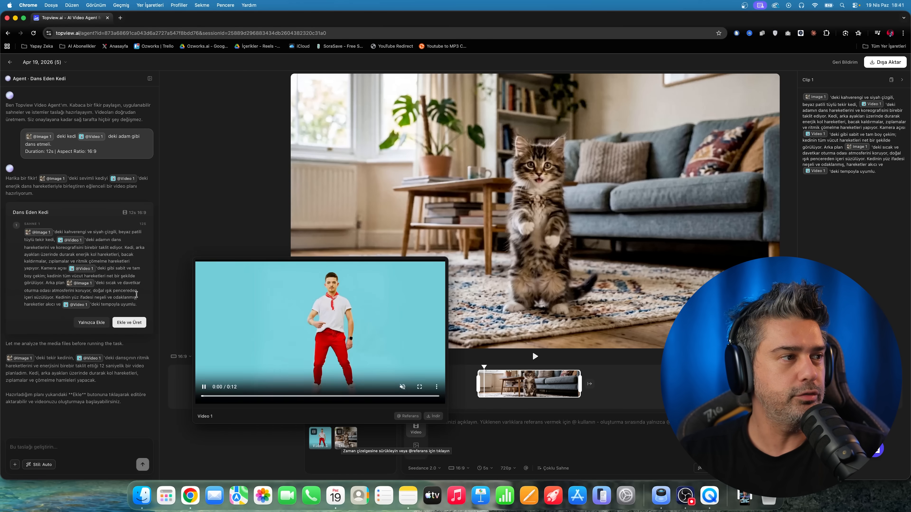
Read the dancing-cat prompt and the agent's scene plan "Dans Eden Kedi", and play the generated clip again
scroll(40, 175, "up", 5)
scroll(103, 183, "up", 2)
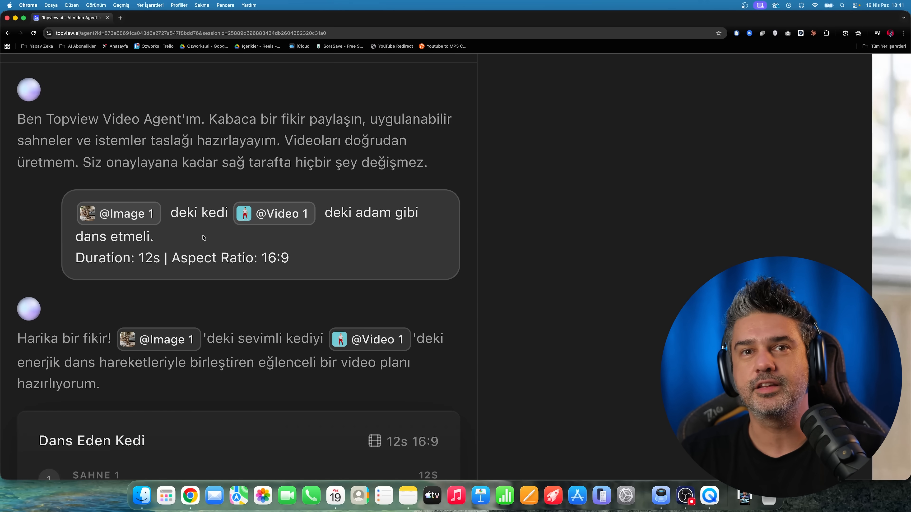
scroll(204, 237, "down", 10)
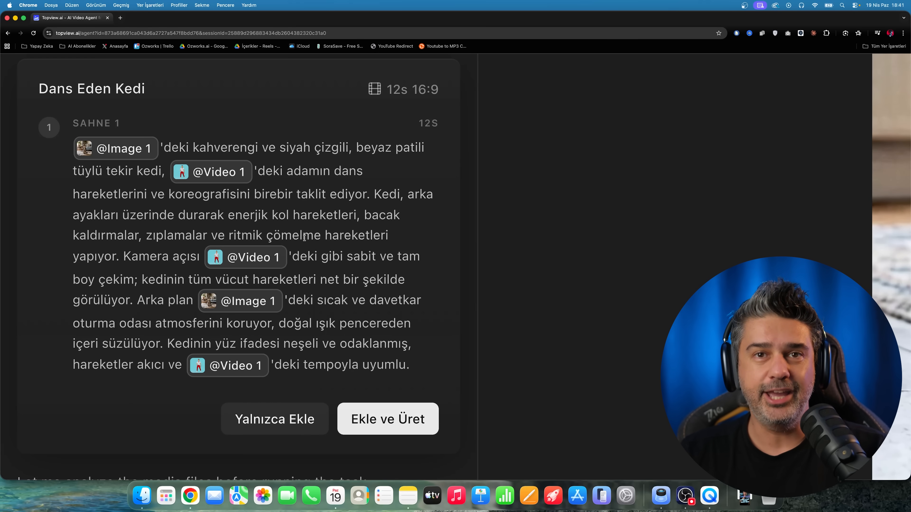
scroll(304, 238, "down", 1)
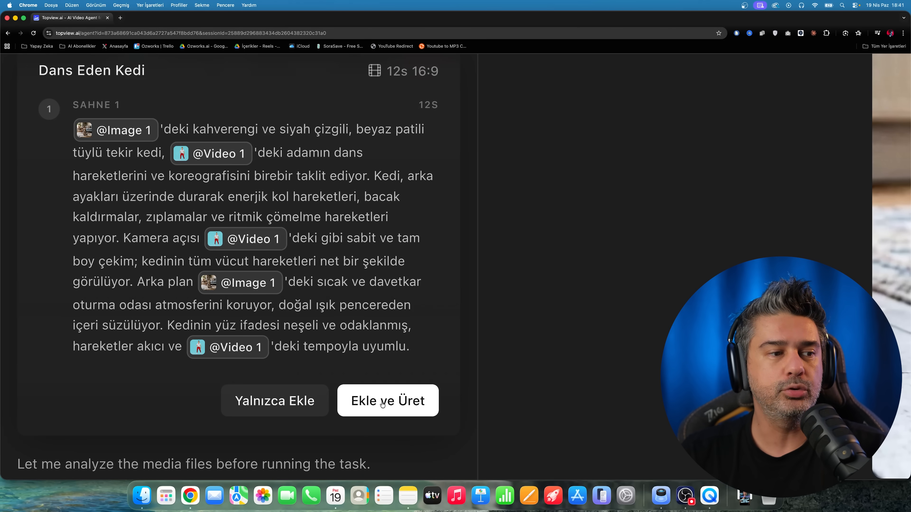
scroll(382, 404, "down", 5)
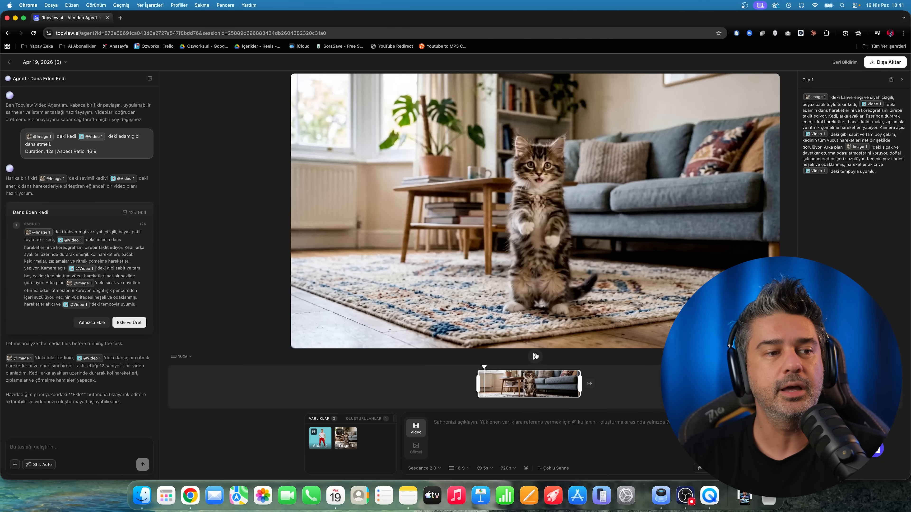
left_click(534, 356)
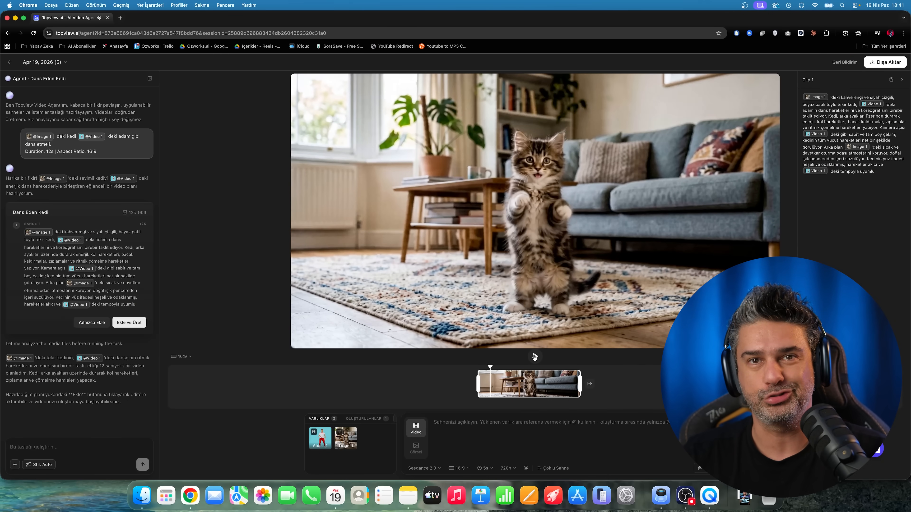